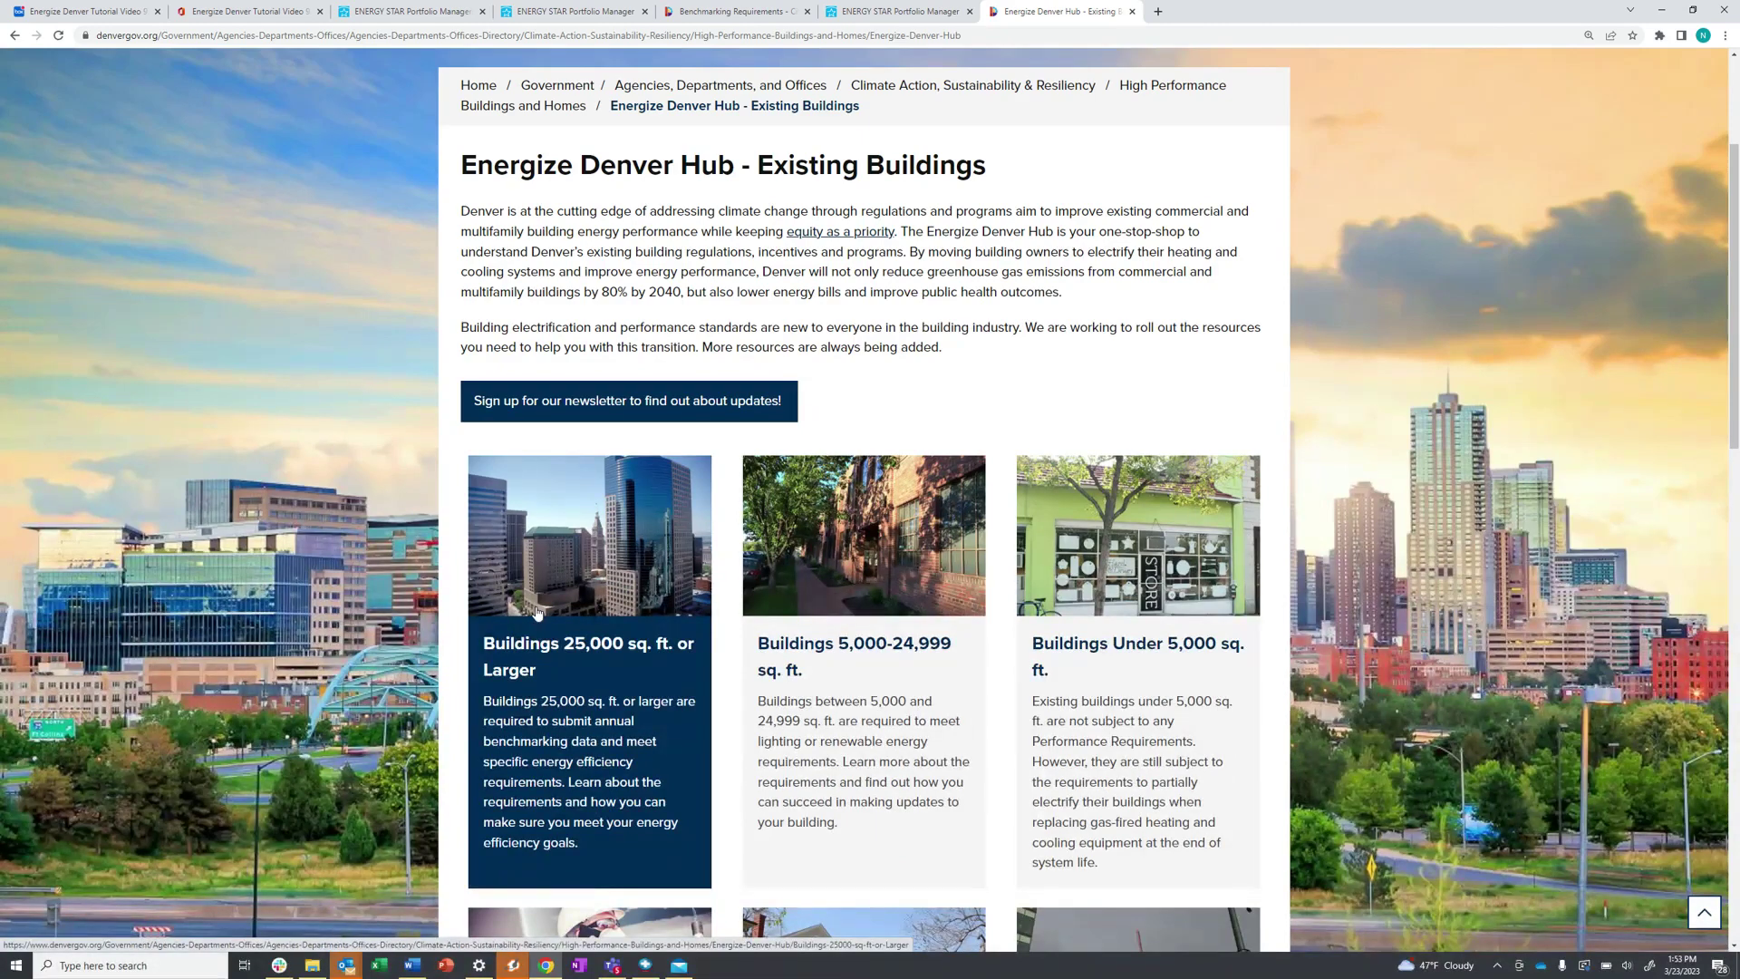
# Step: Navigate Denver's 25,000+ sq. ft. benchmarking requirements to the annual report submission steps
pyautogui.click(535, 613)
pyautogui.scroll(-2, 535, 613)
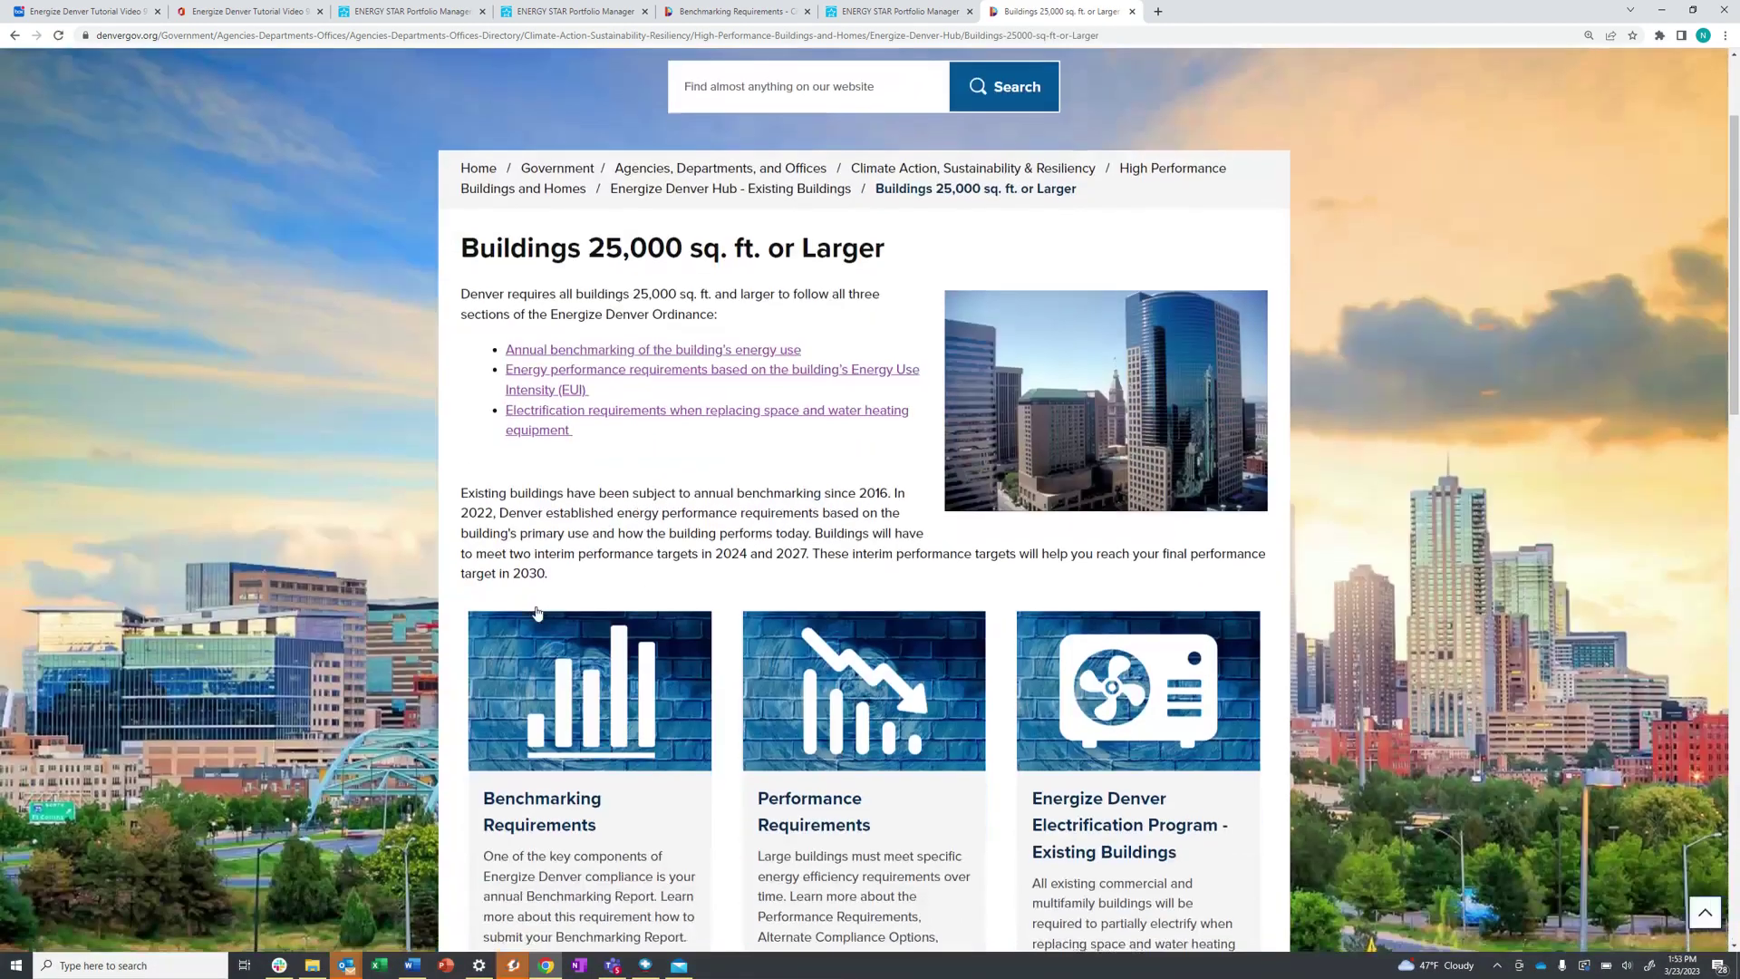
pyautogui.click(544, 654)
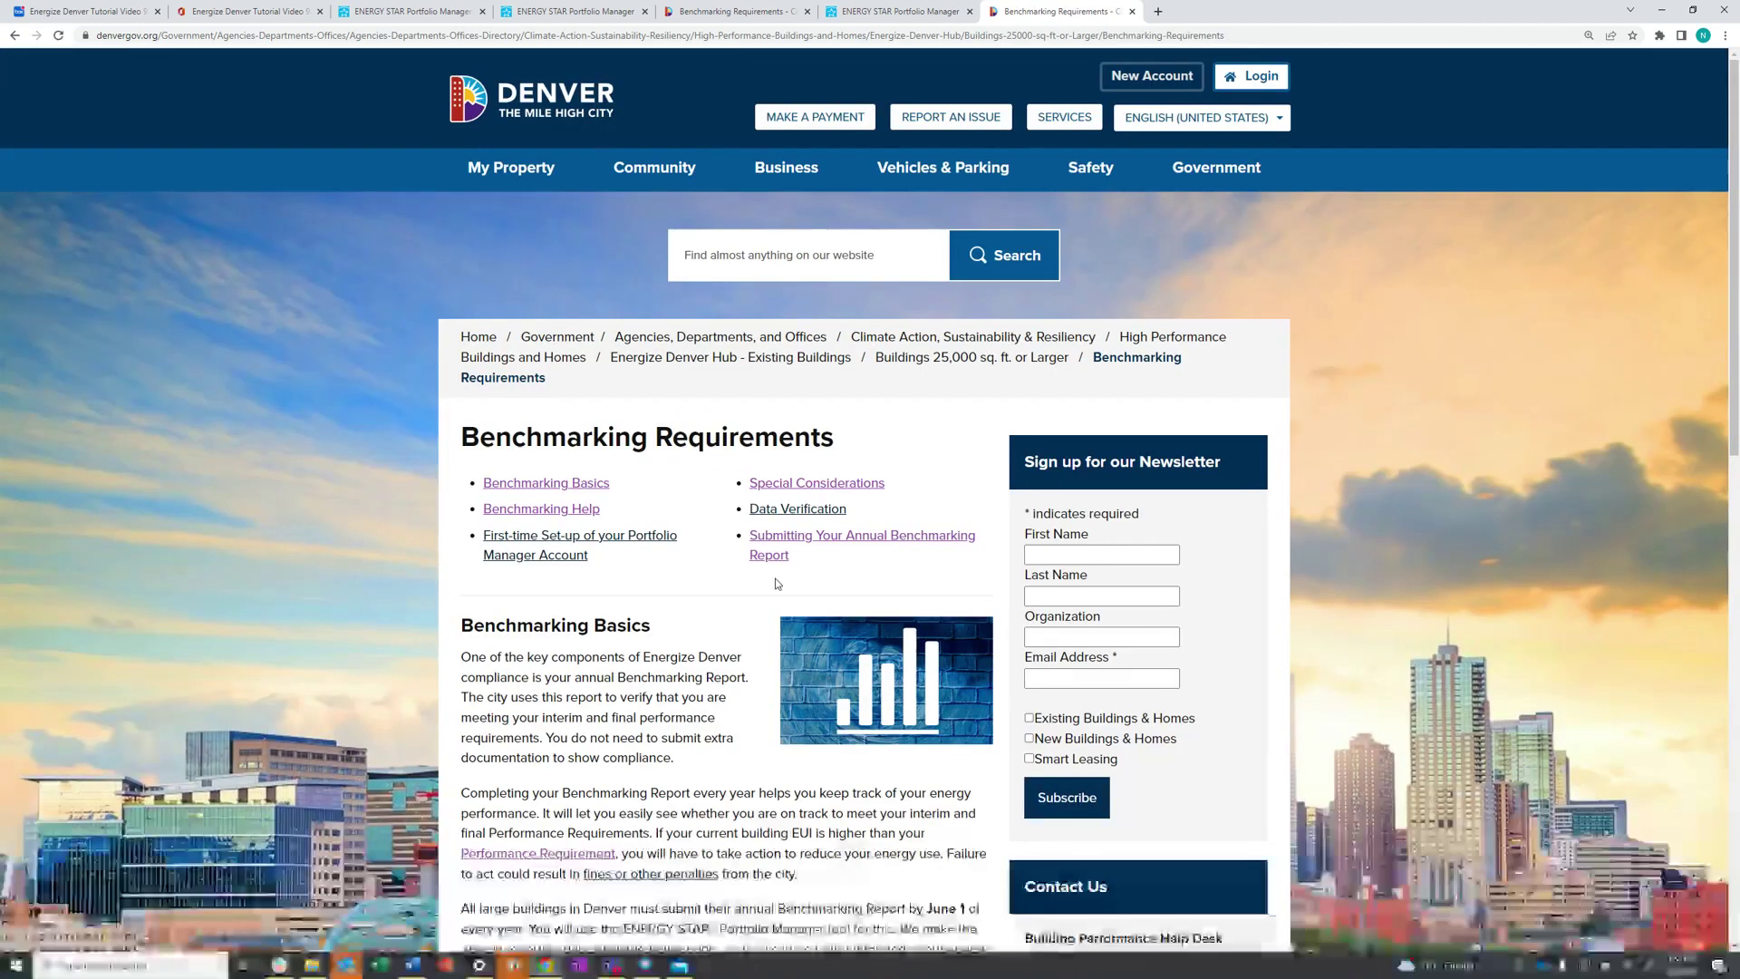
pyautogui.click(770, 555)
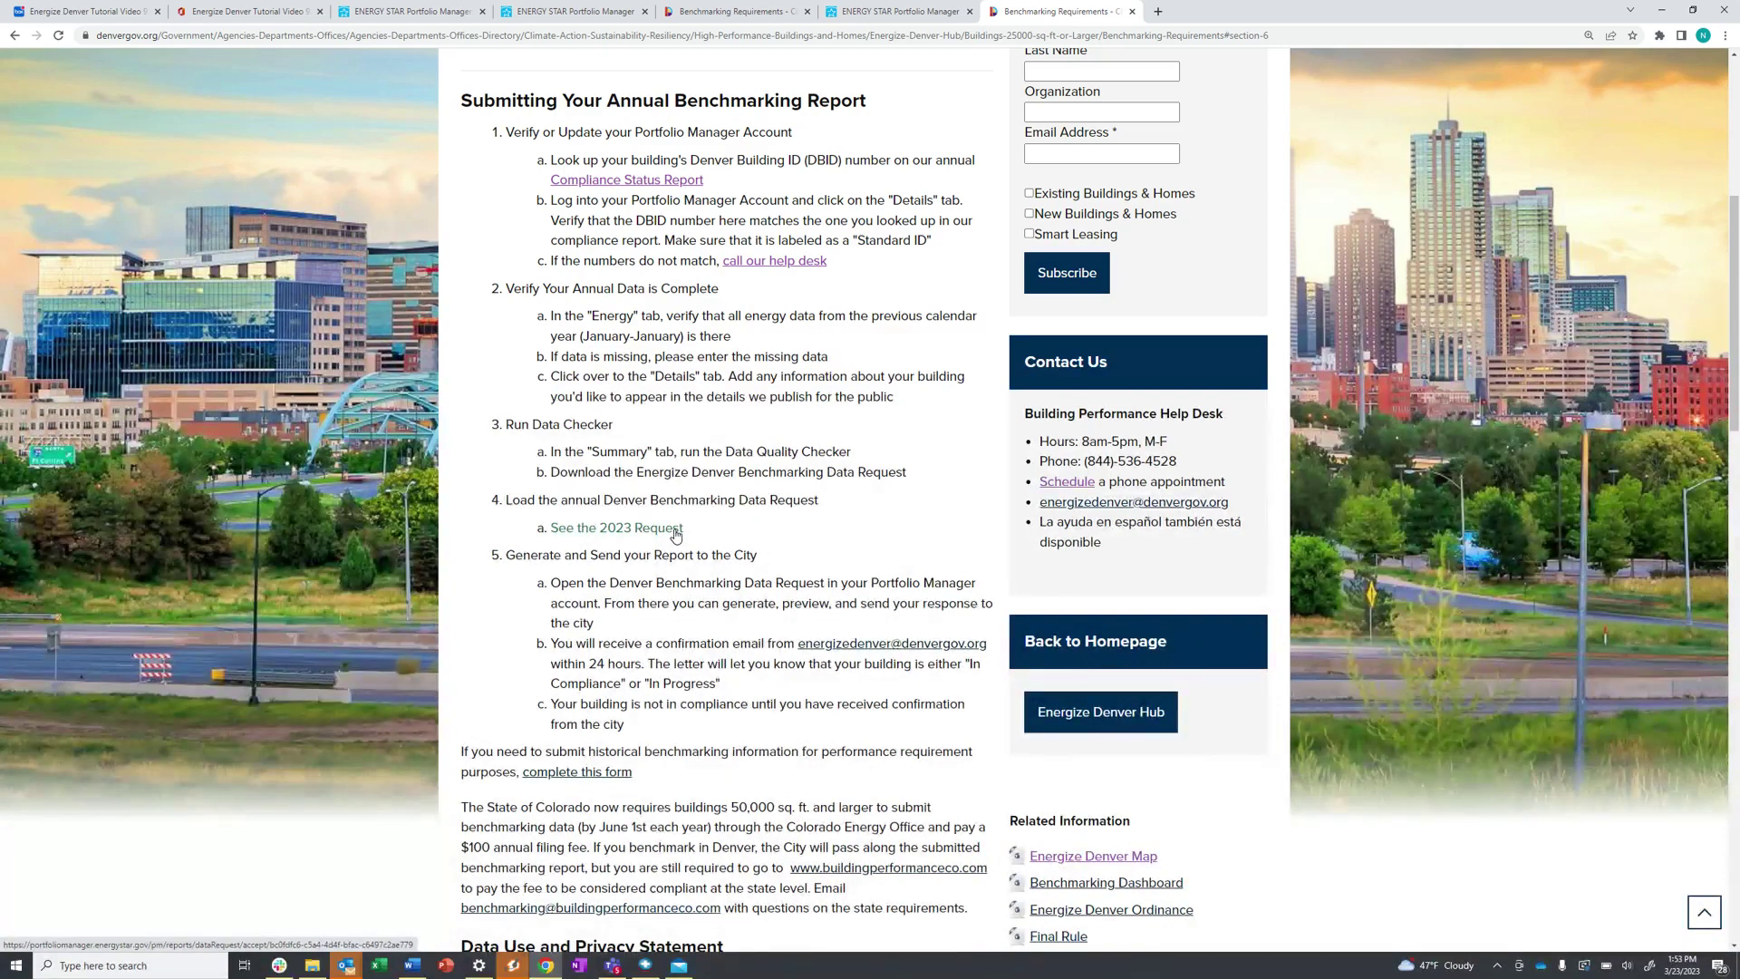
# Step: Open the 2023 Colorado Data Request: All Colorado Buildings response page and review its details
pyautogui.click(674, 530)
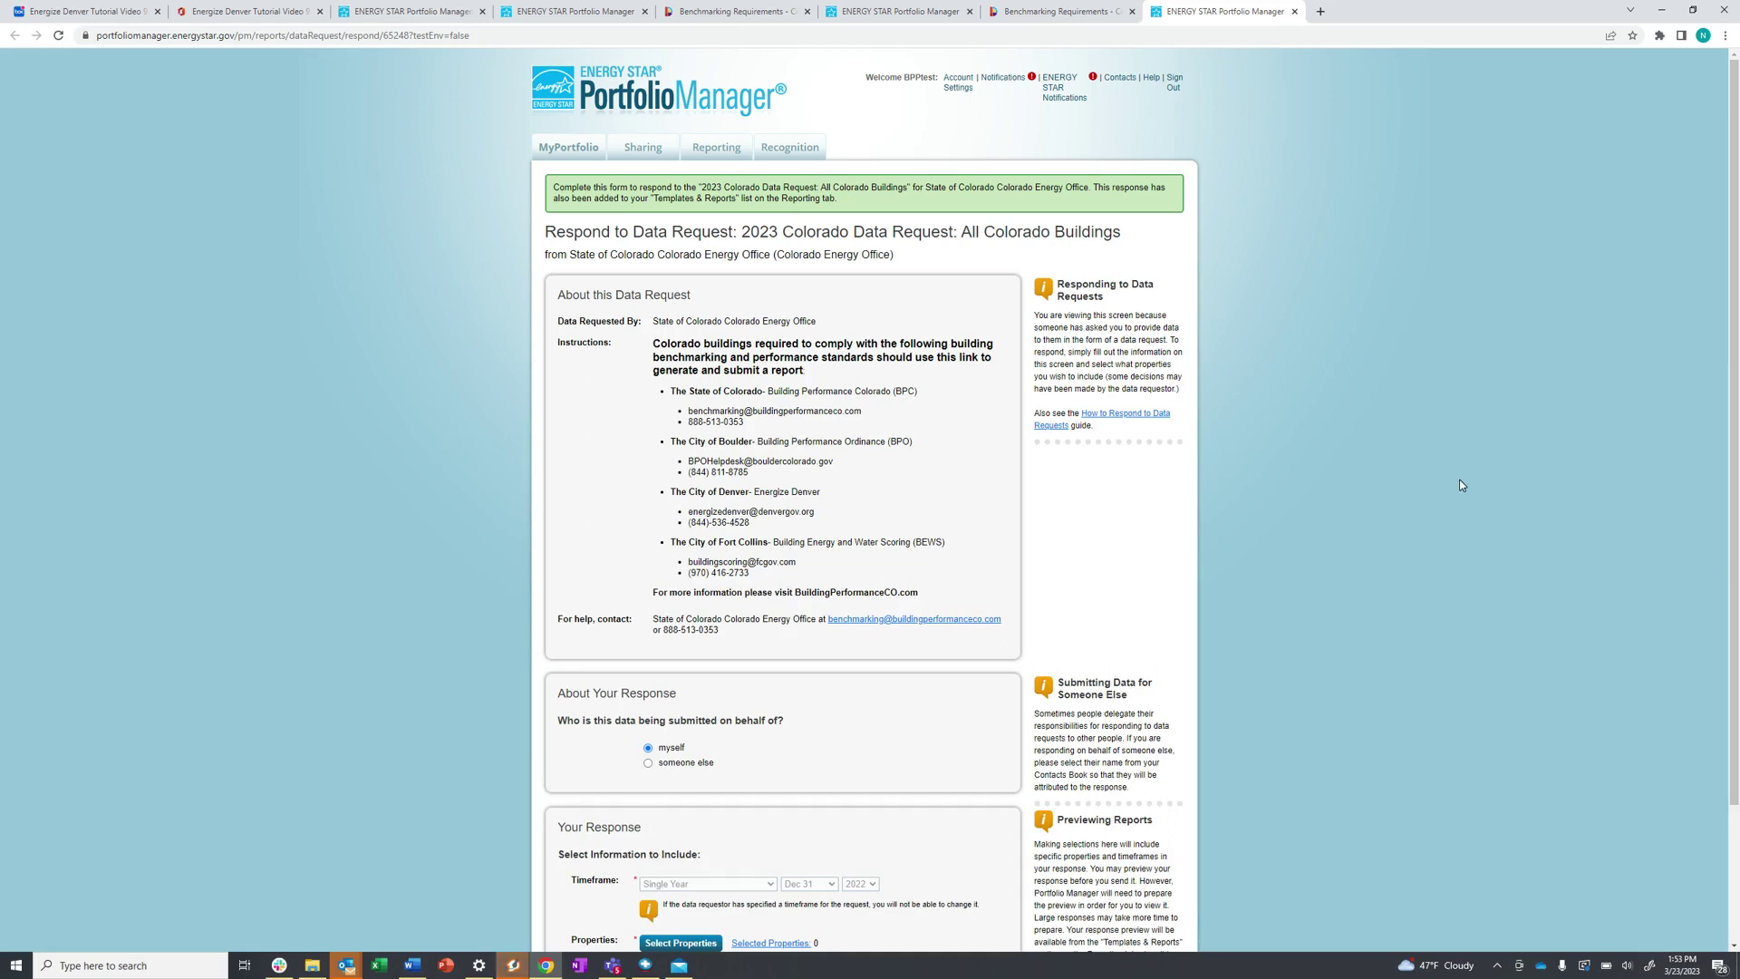
pyautogui.doubleClick(760, 232)
pyautogui.scroll(-1, 903, 569)
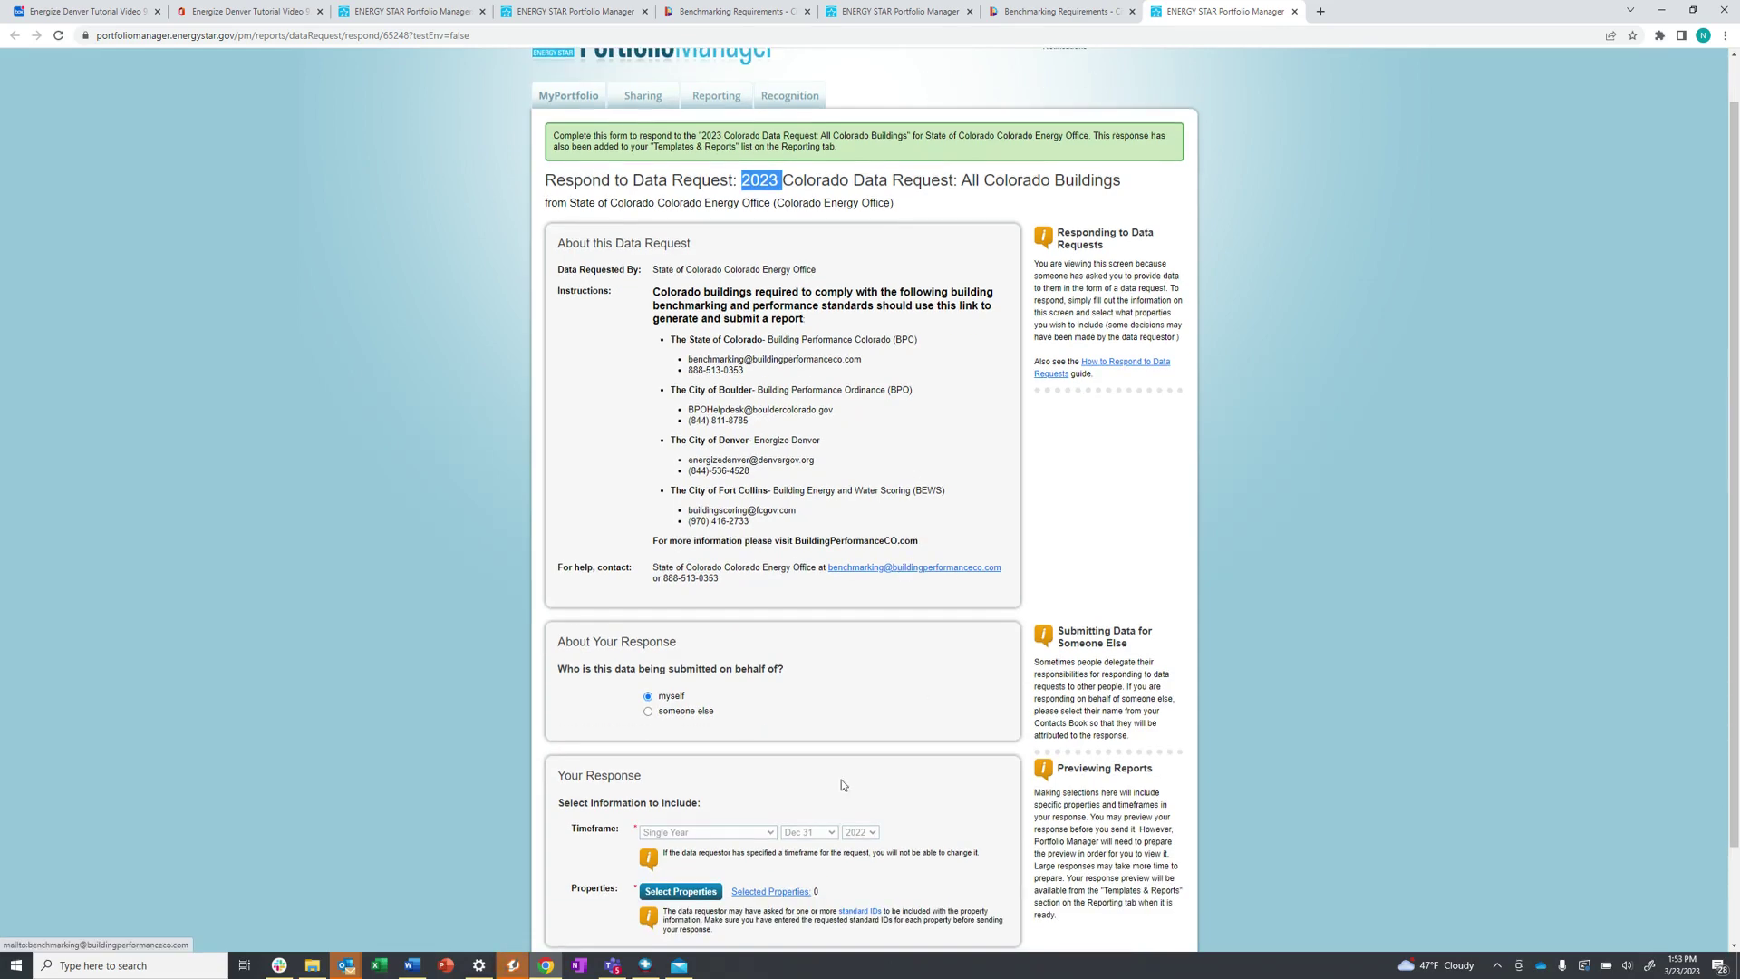
pyautogui.scroll(-2, 779, 807)
# Step: Select CEO Test Building as the only property and apply the selection
pyautogui.click(686, 798)
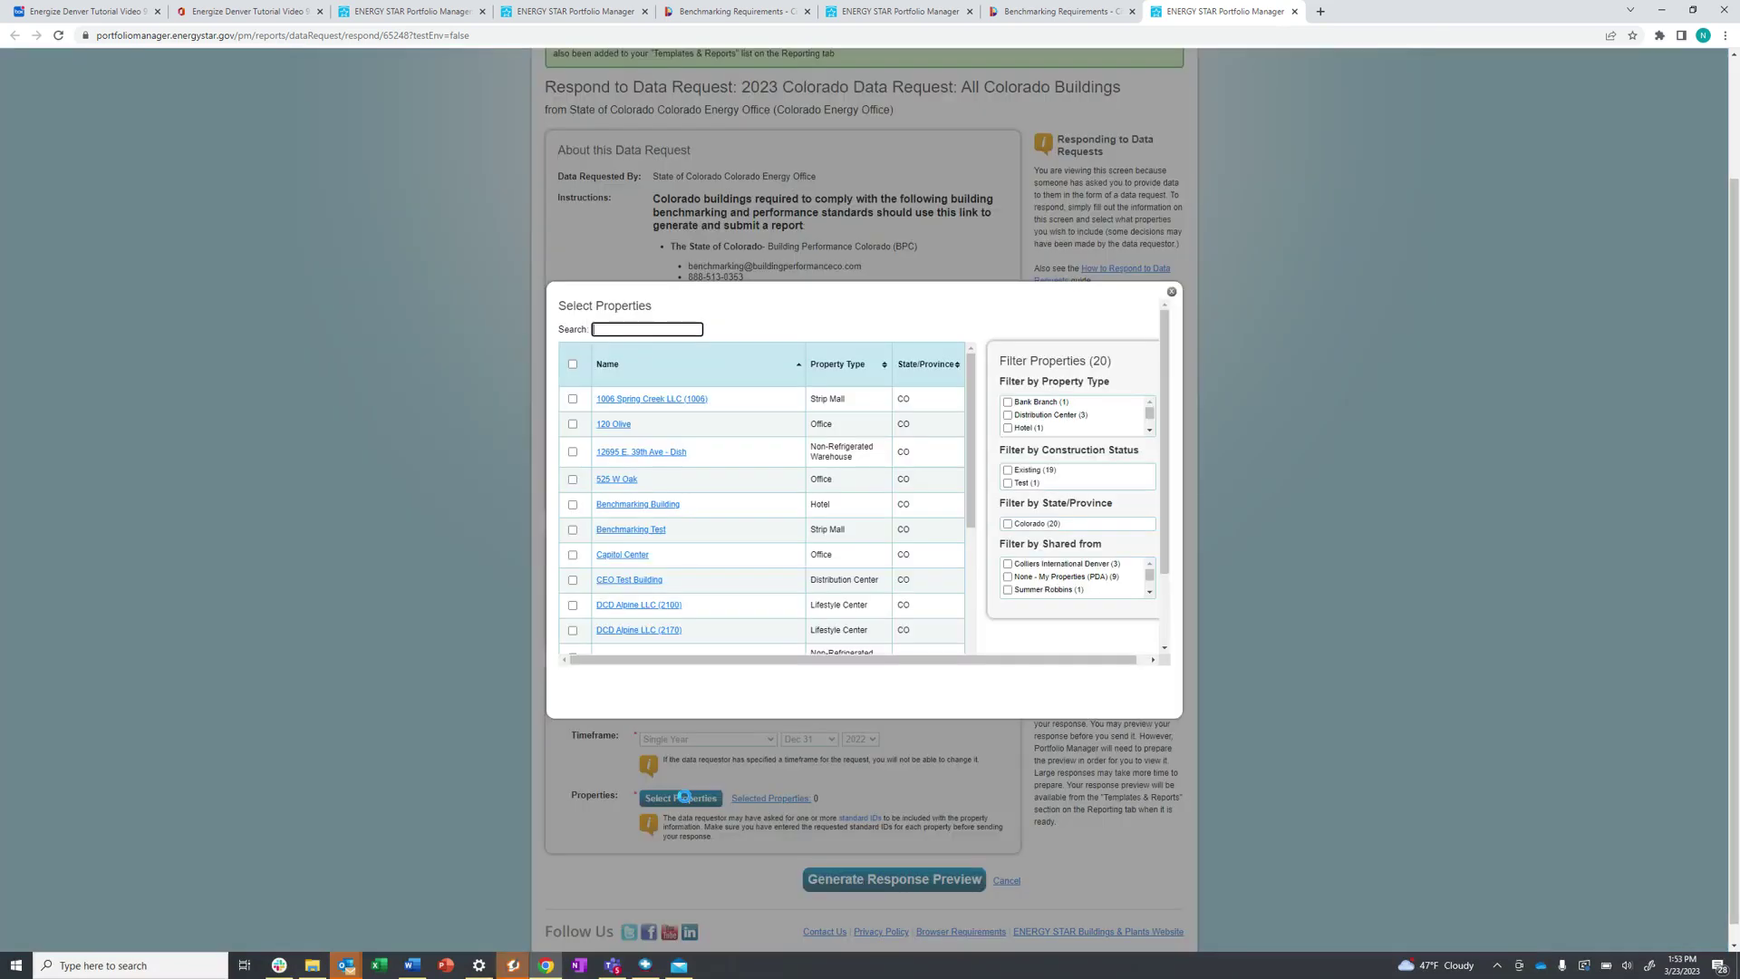
pyautogui.scroll(-1, 580, 485)
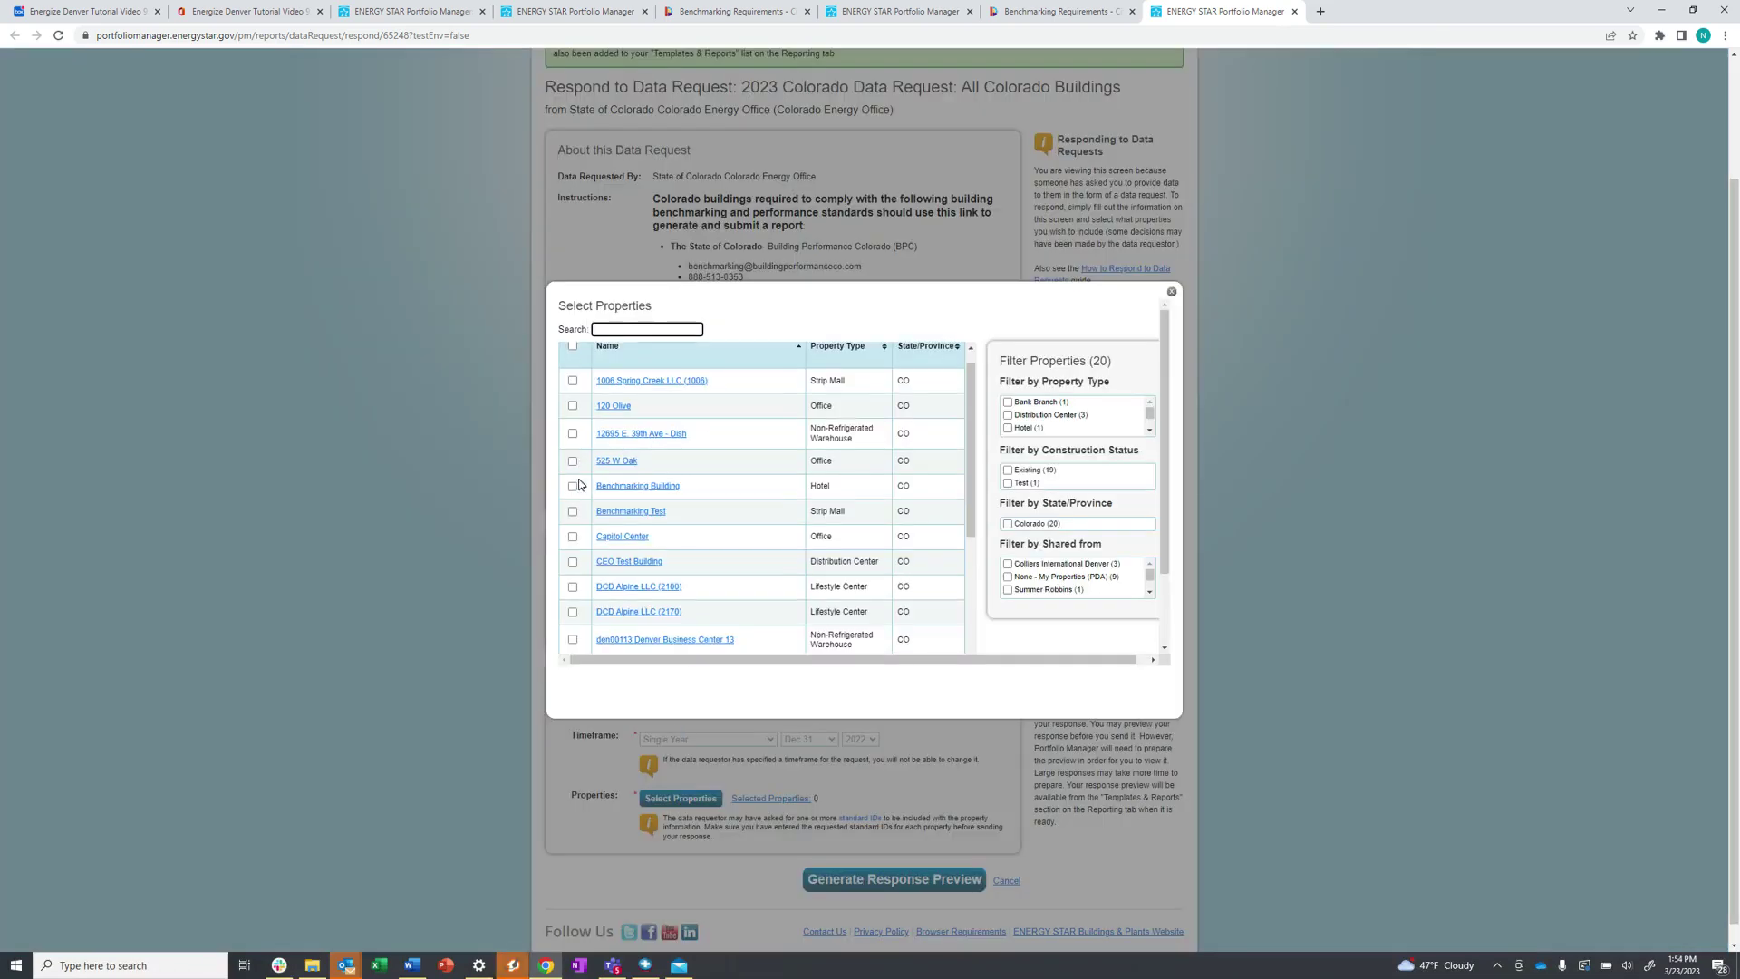
pyautogui.click(572, 557)
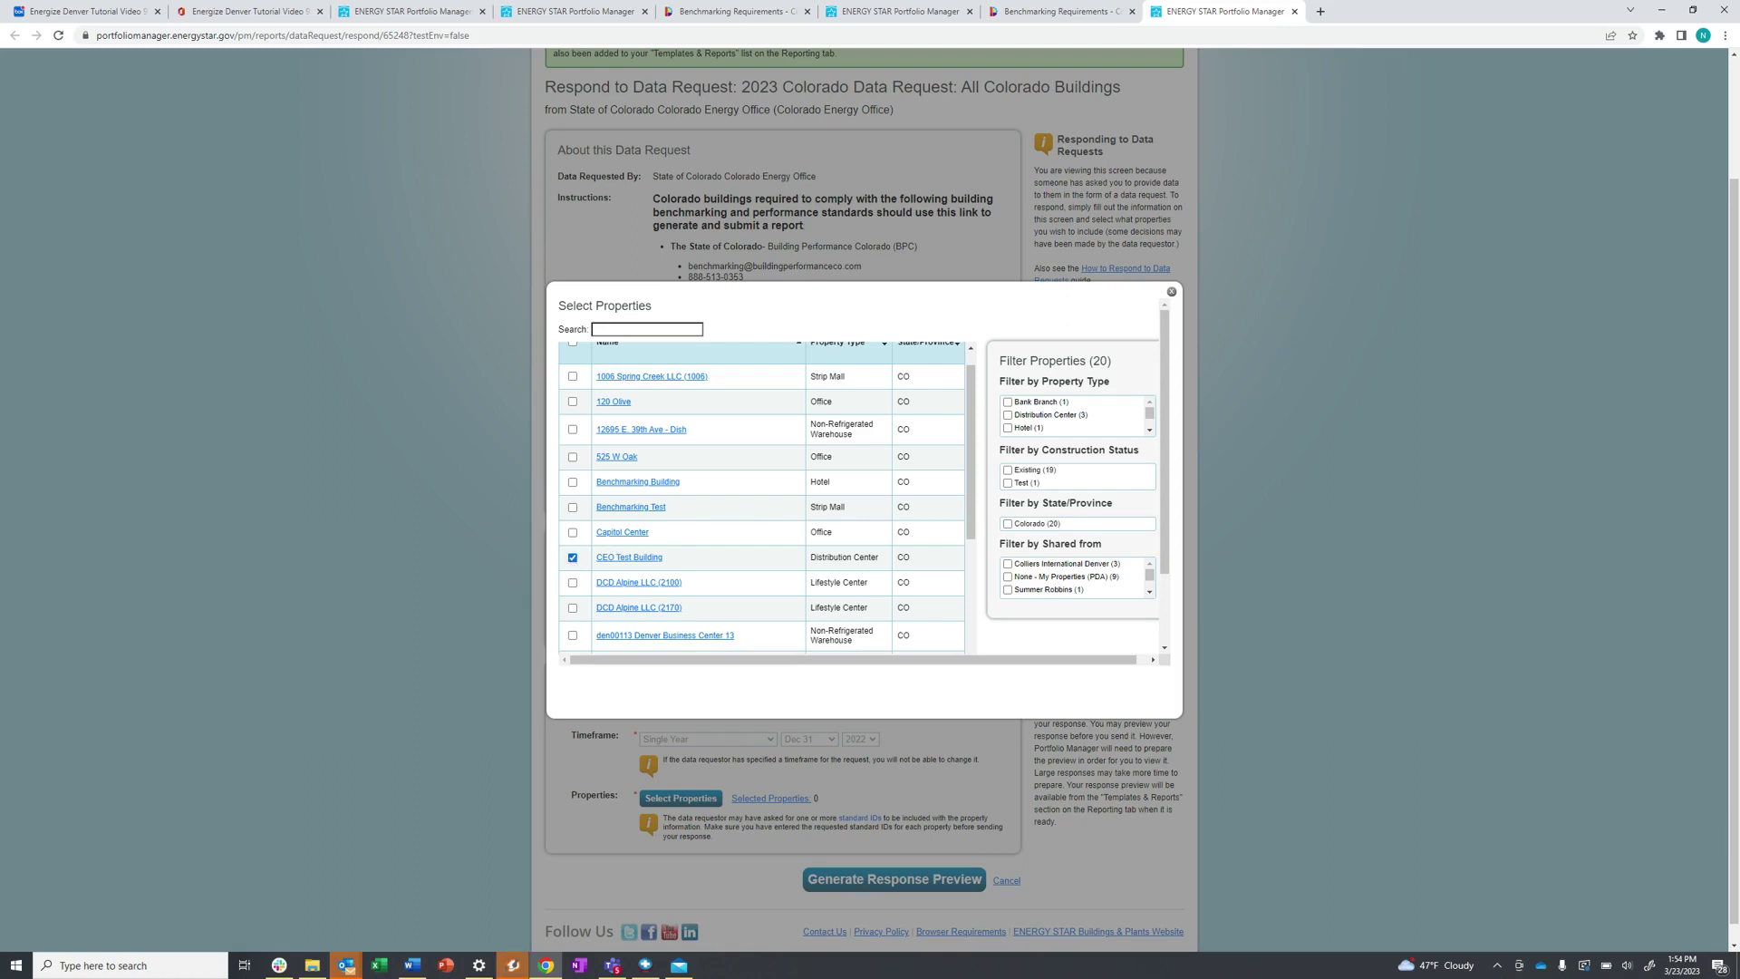
pyautogui.scroll(-1, 828, 536)
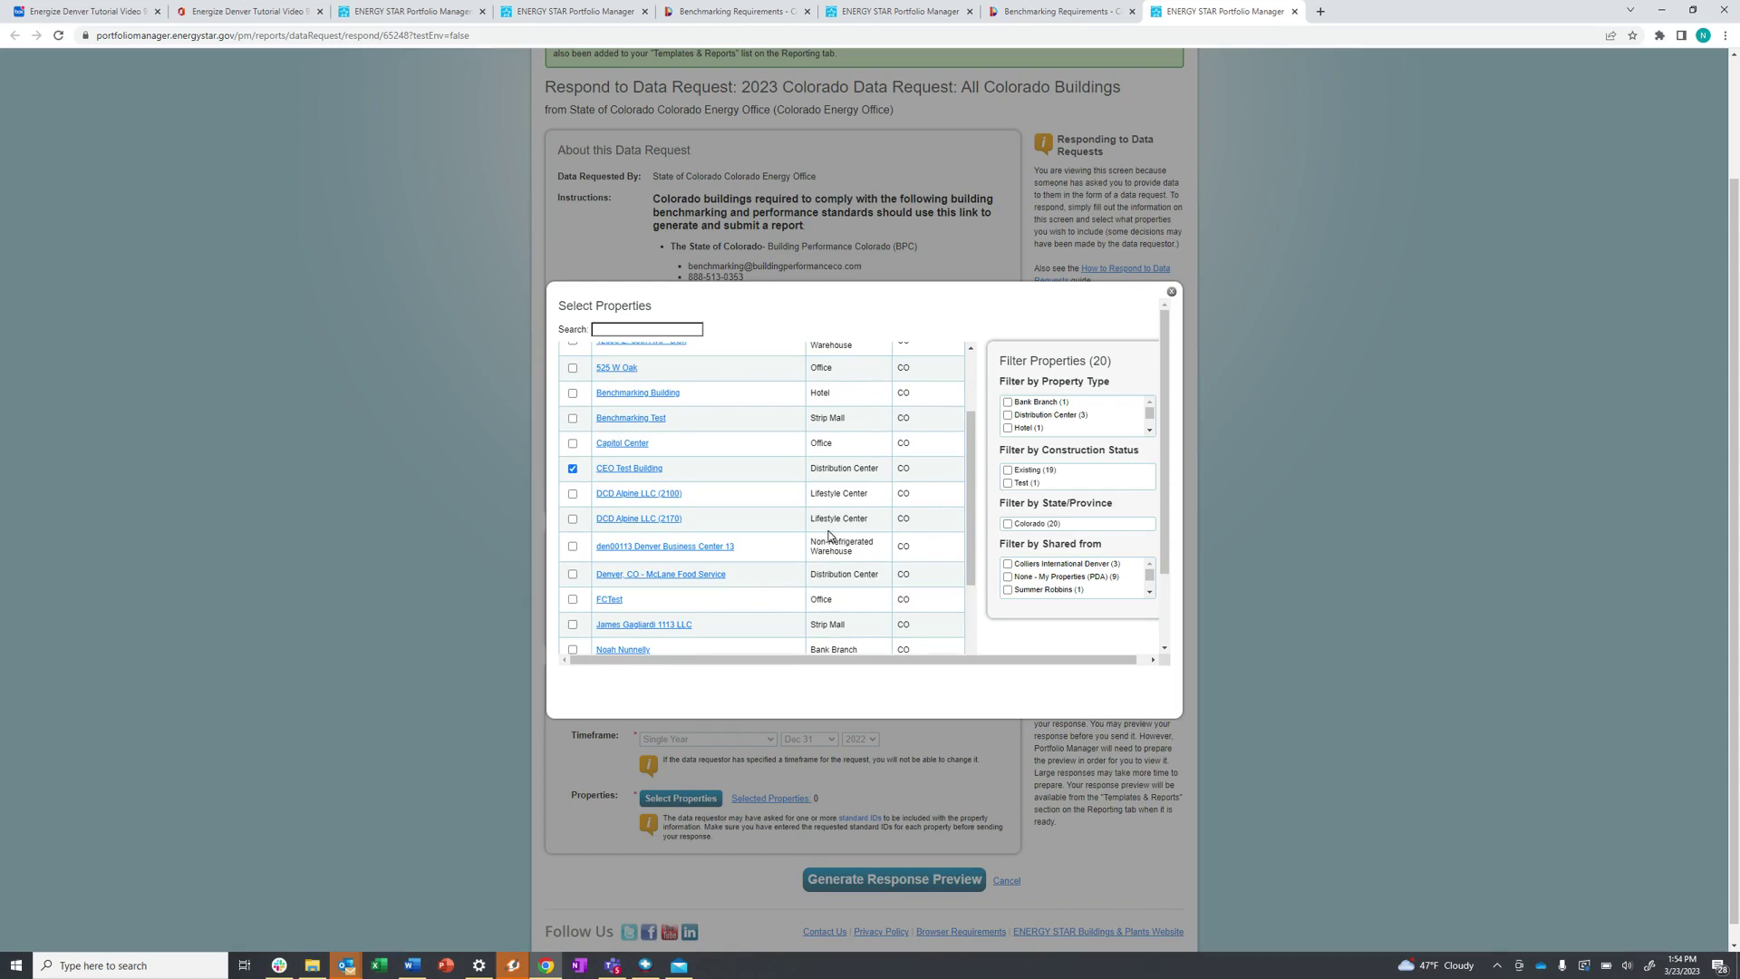
pyautogui.scroll(-2, 829, 536)
pyautogui.scroll(-1, 1042, 598)
pyautogui.scroll(-1, 1051, 648)
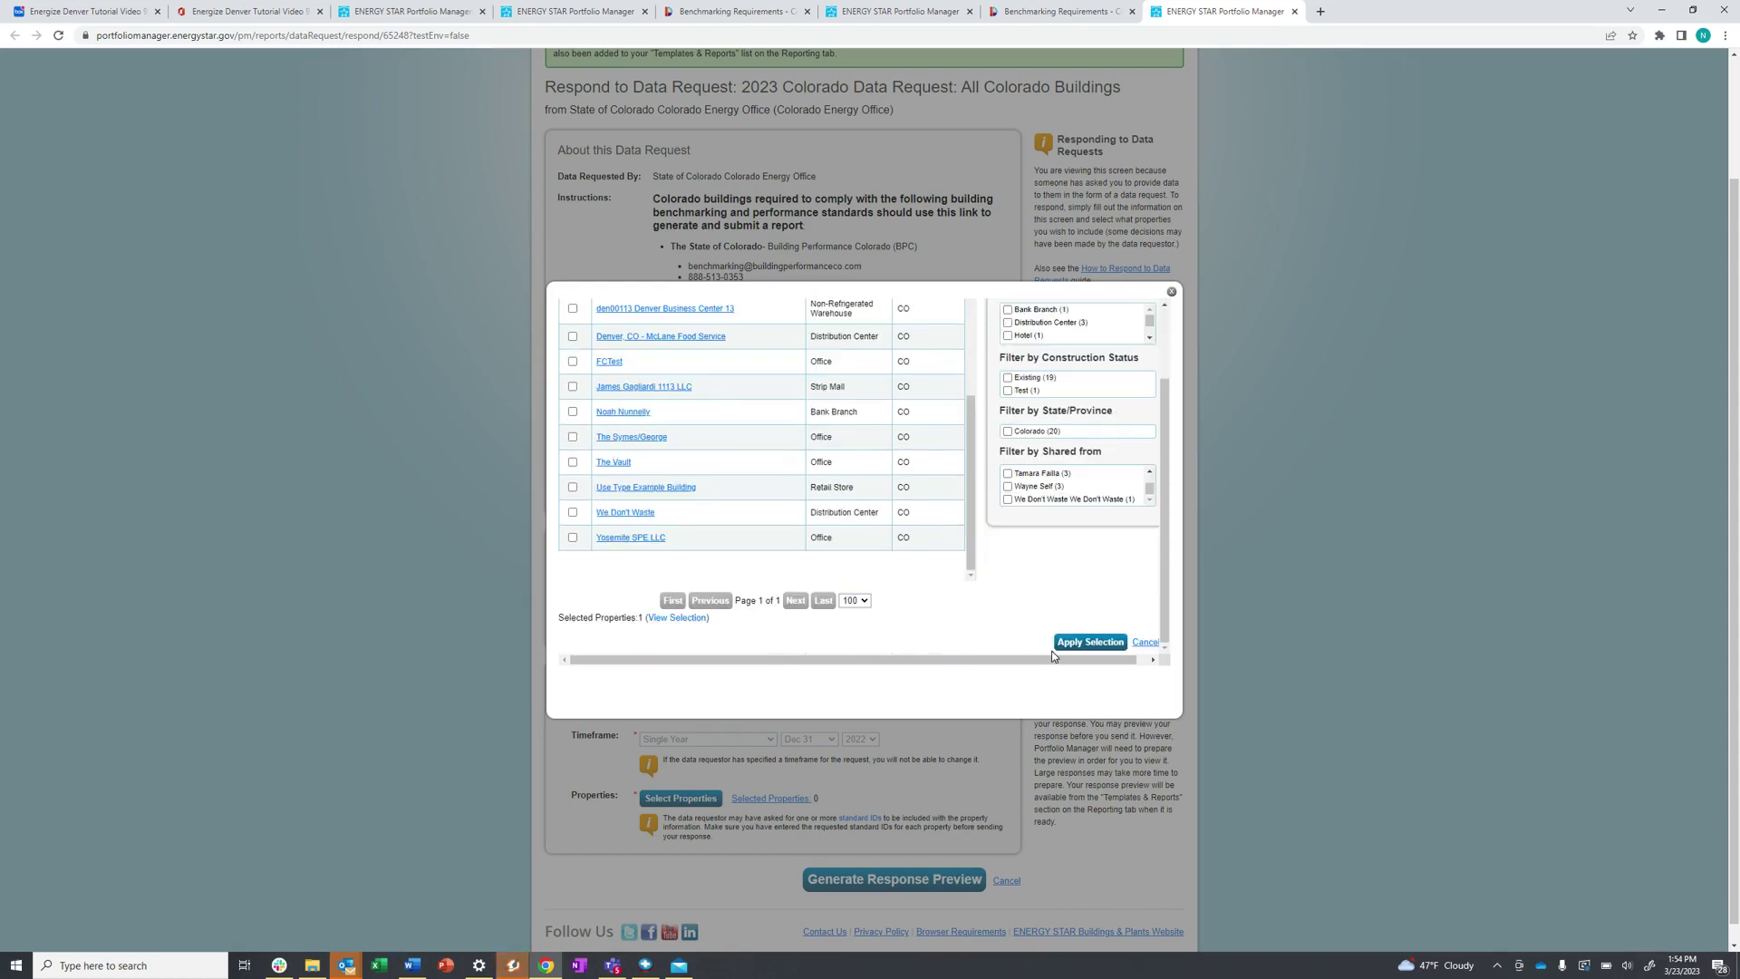
pyautogui.click(1067, 641)
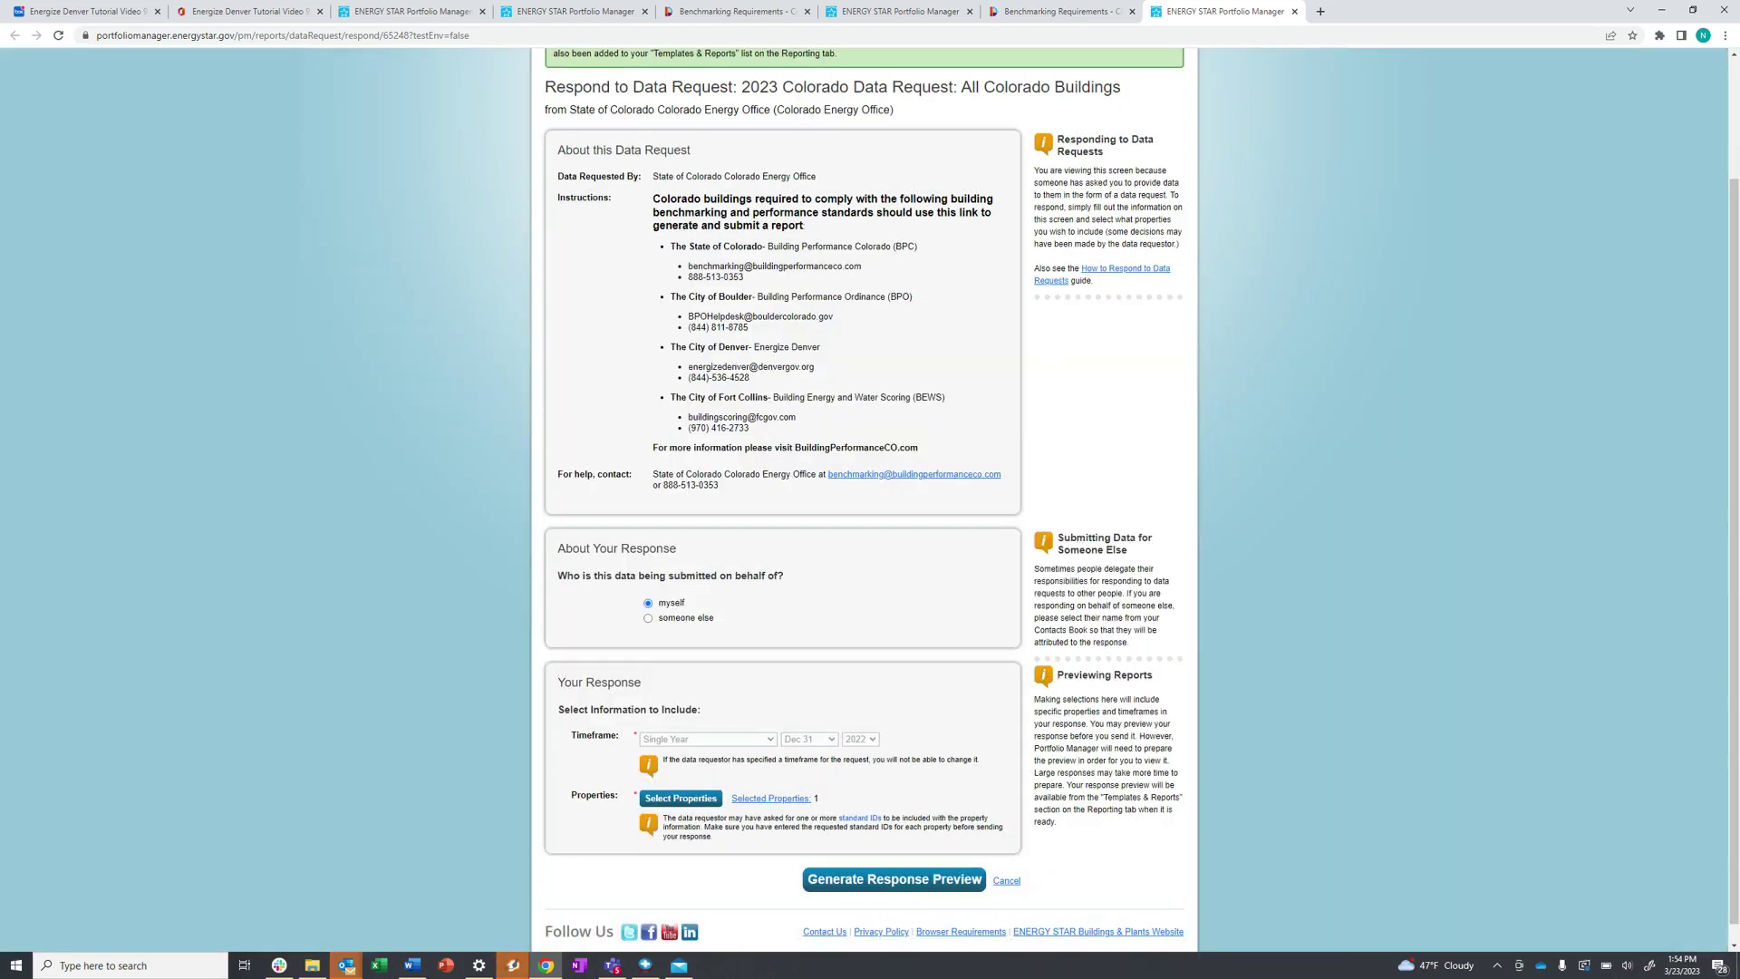
# Step: Generate the response preview and confirm the 2023 Colorado request shows 'No errors found'
pyautogui.click(898, 883)
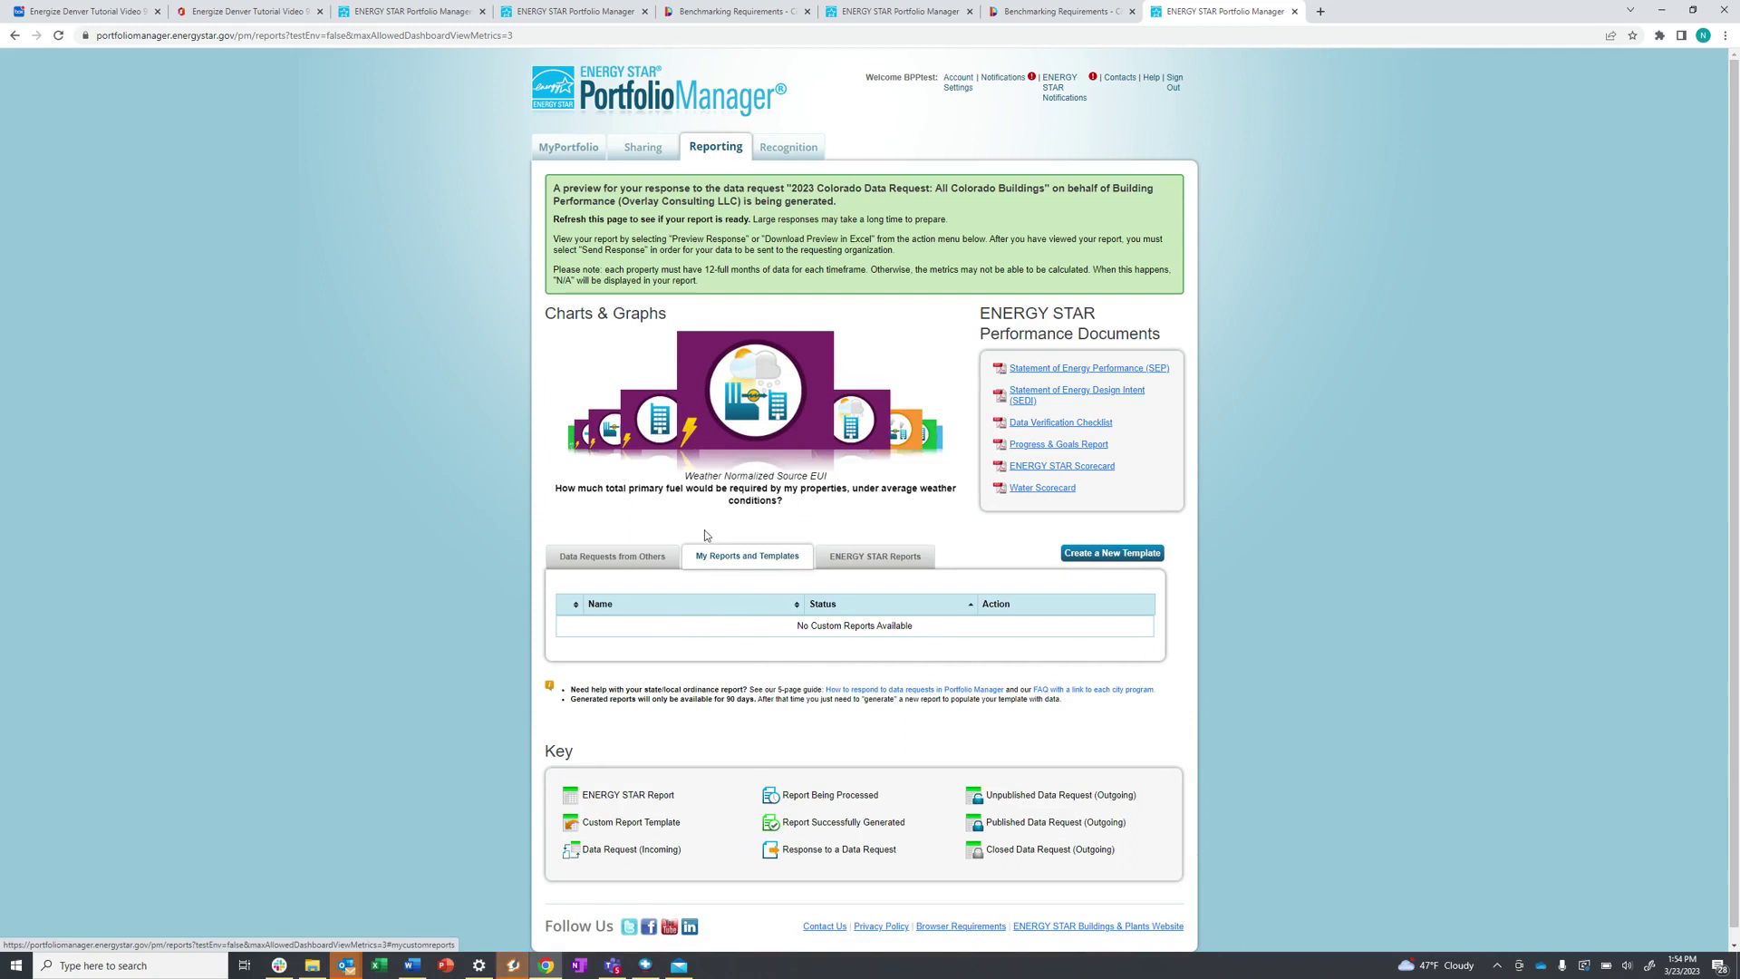
pyautogui.click(622, 561)
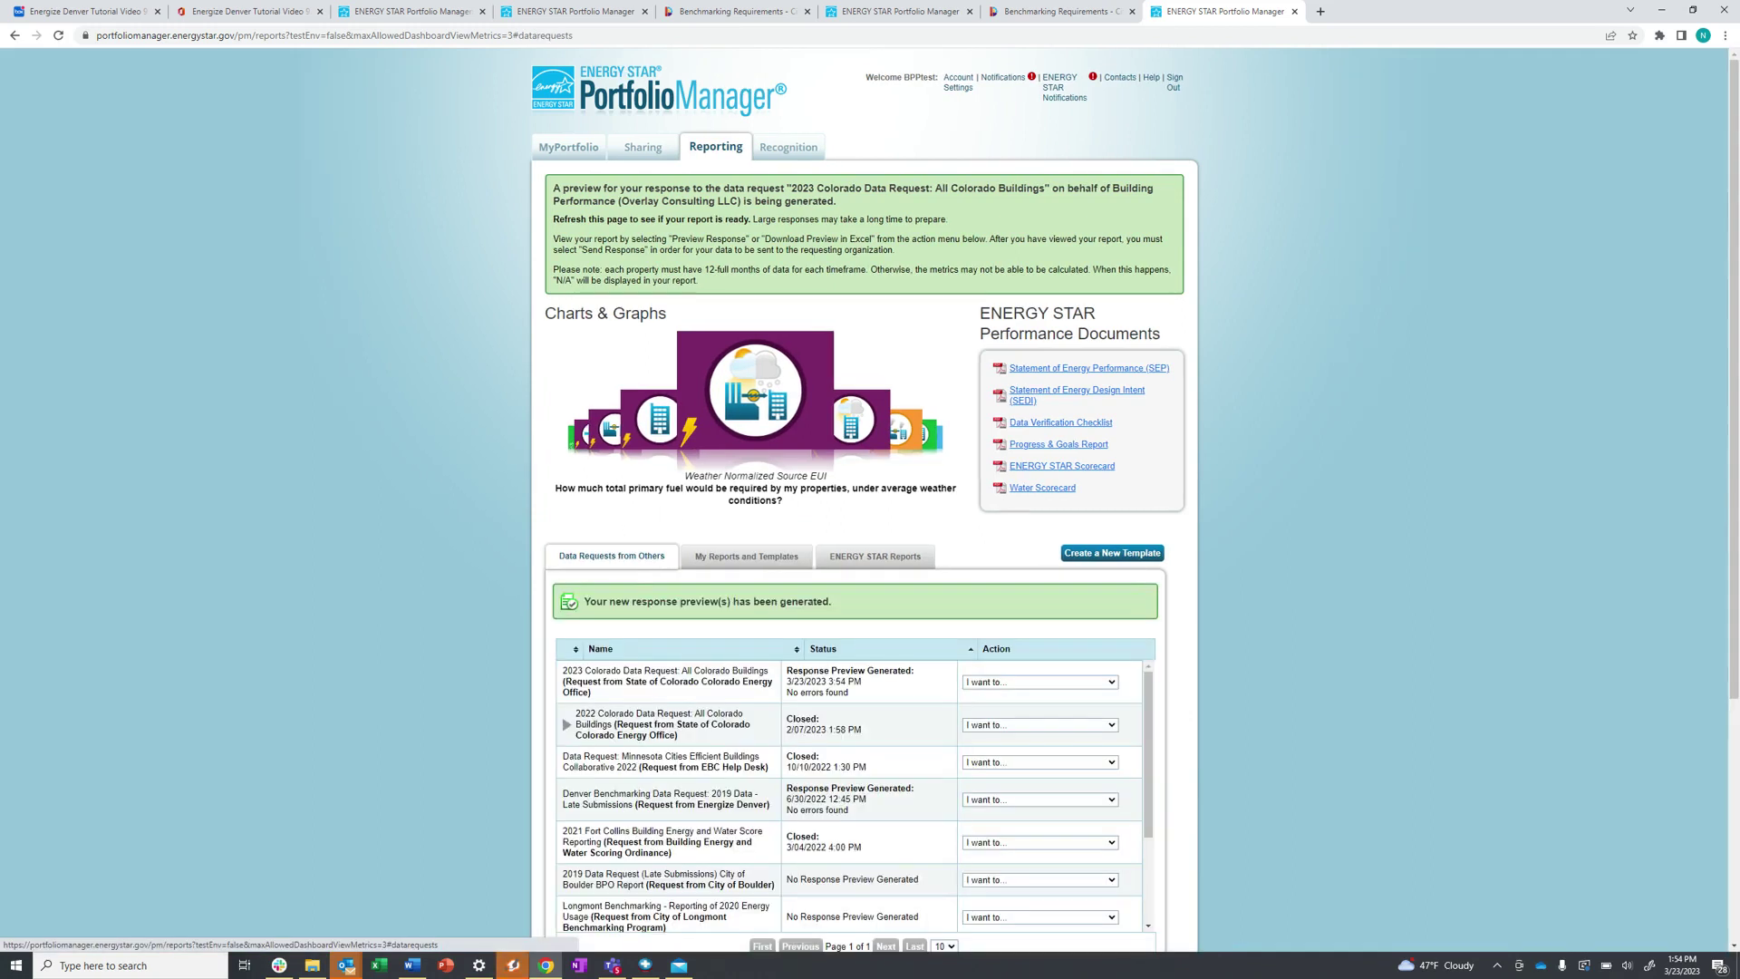
pyautogui.scroll(2, 855, 796)
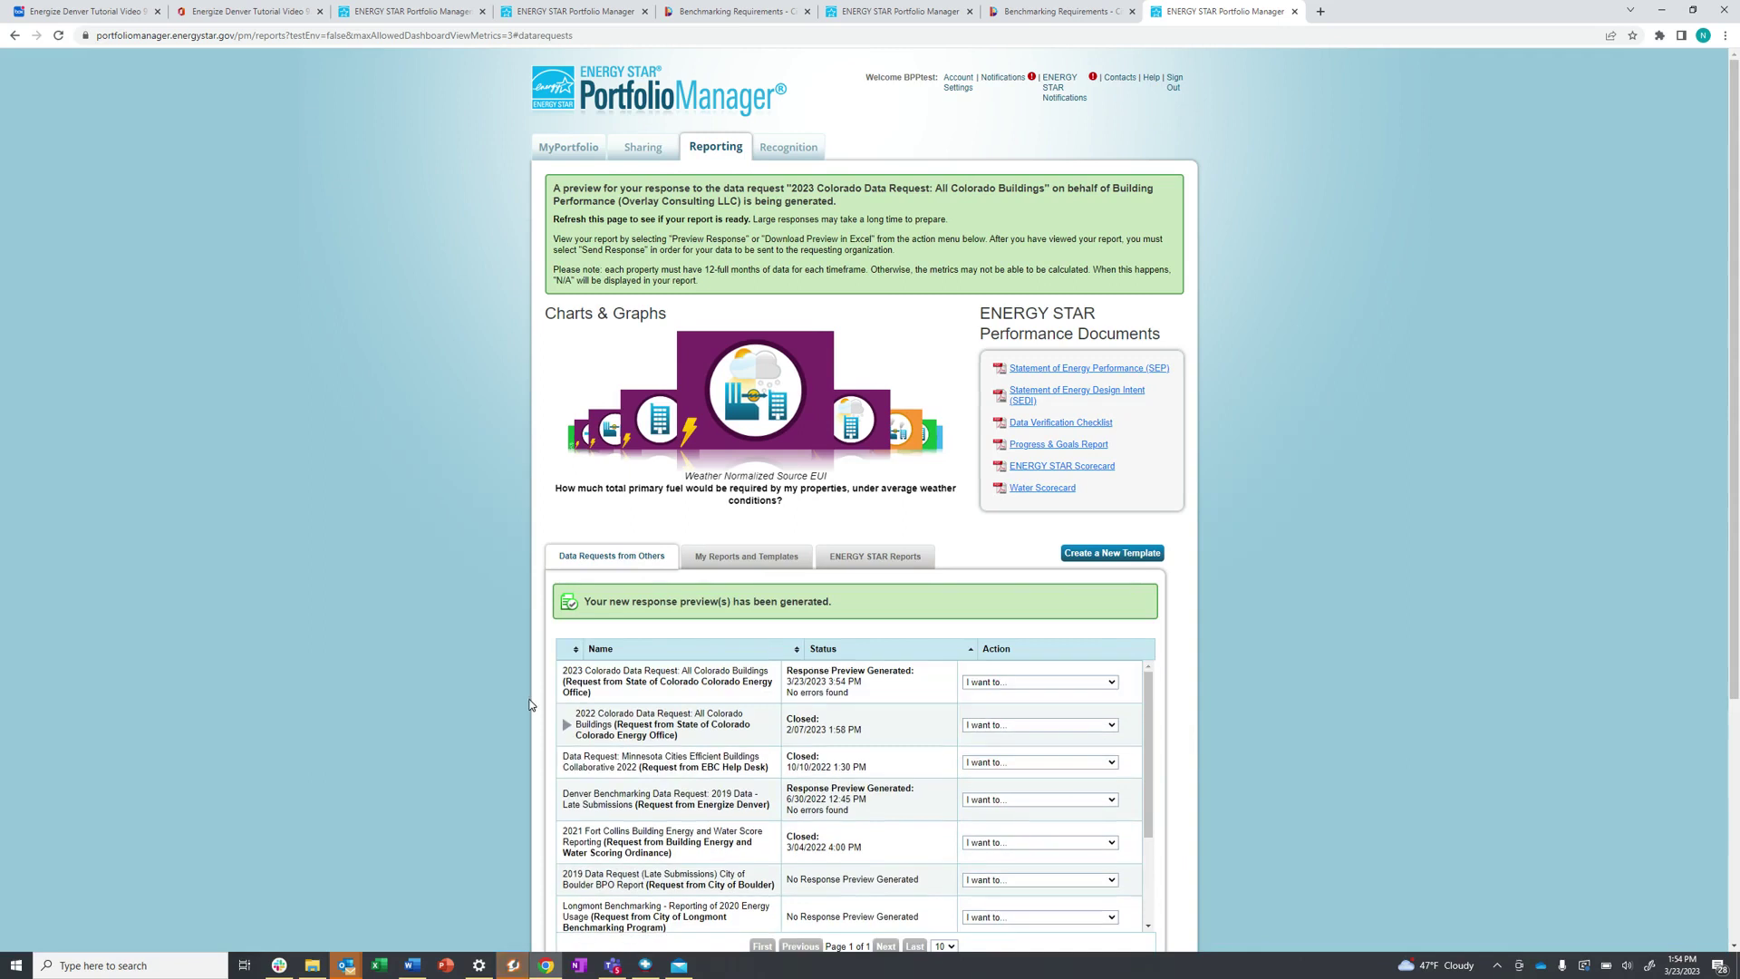
pyautogui.tripleClick(574, 671)
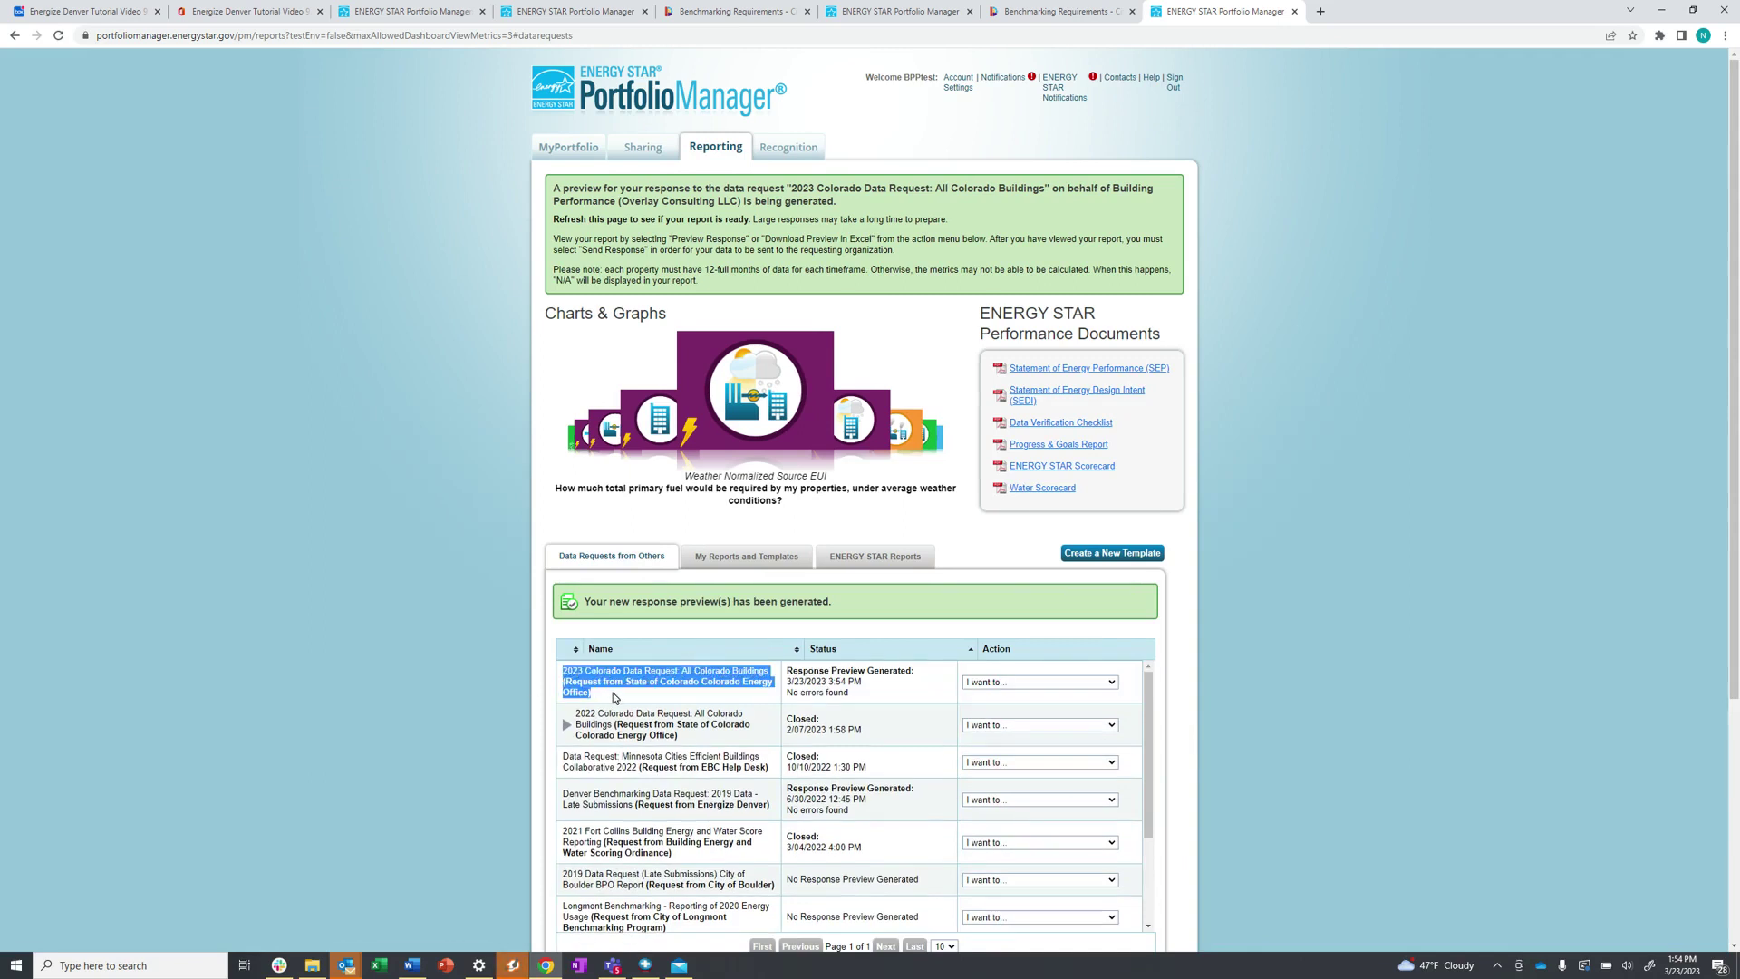
pyautogui.click(806, 691)
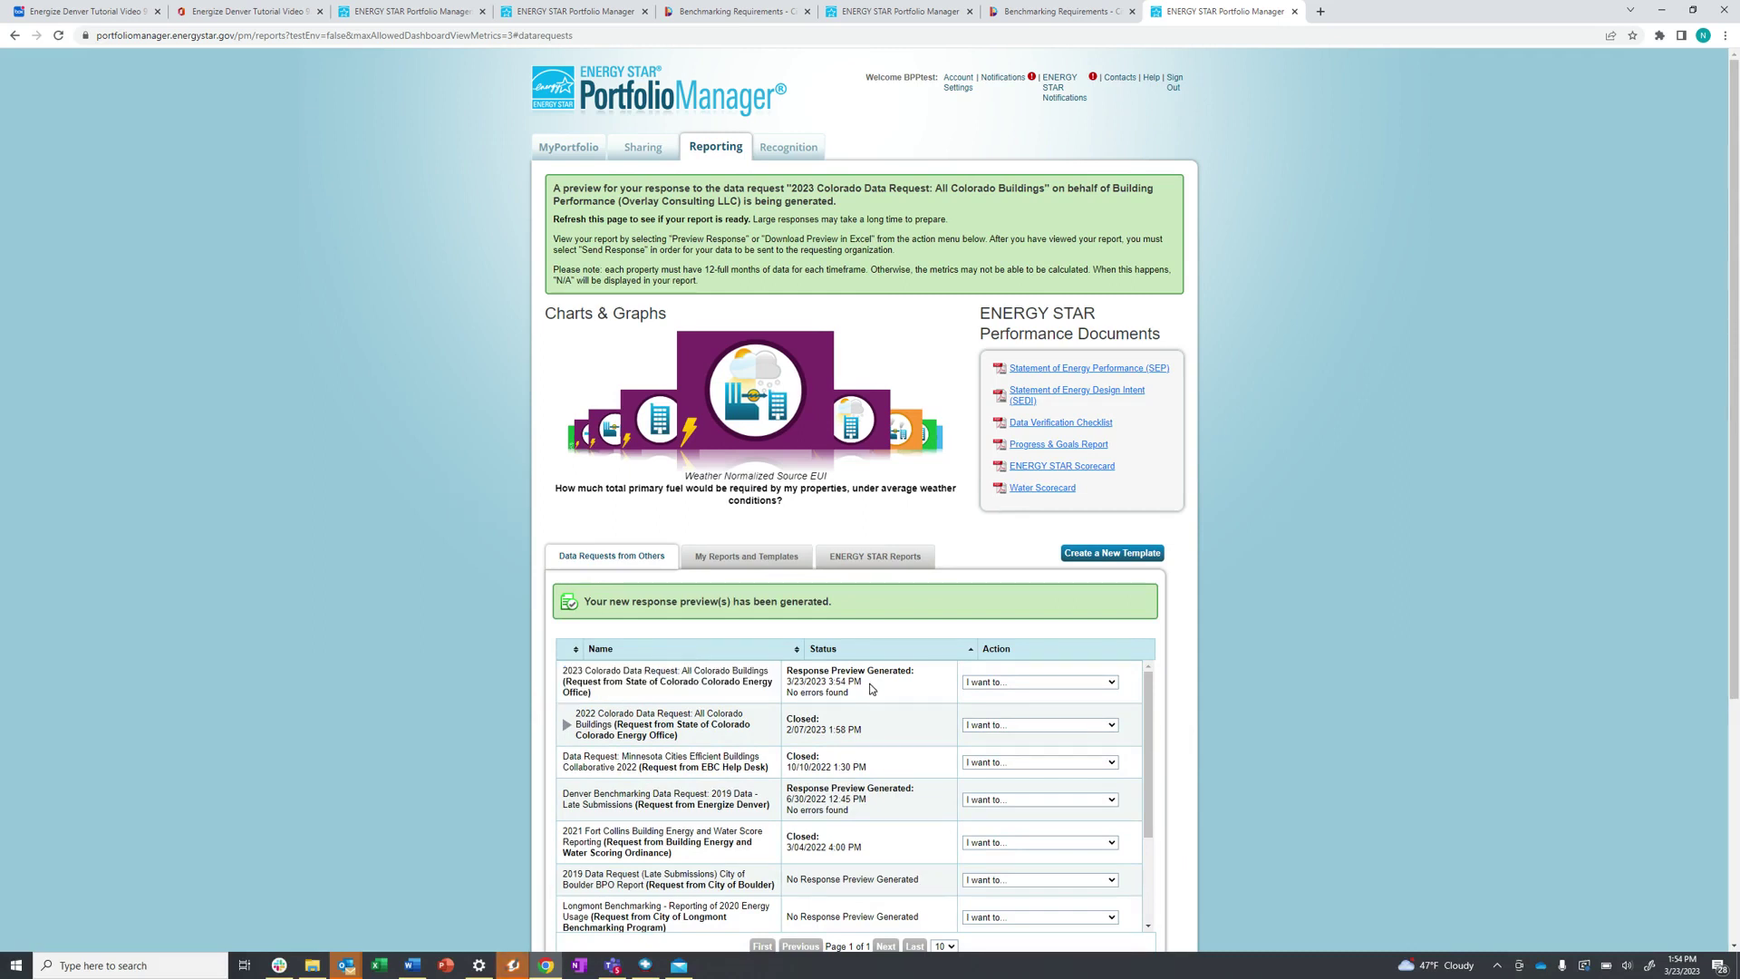
pyautogui.moveTo(852, 692); pyautogui.dragTo(785, 693)
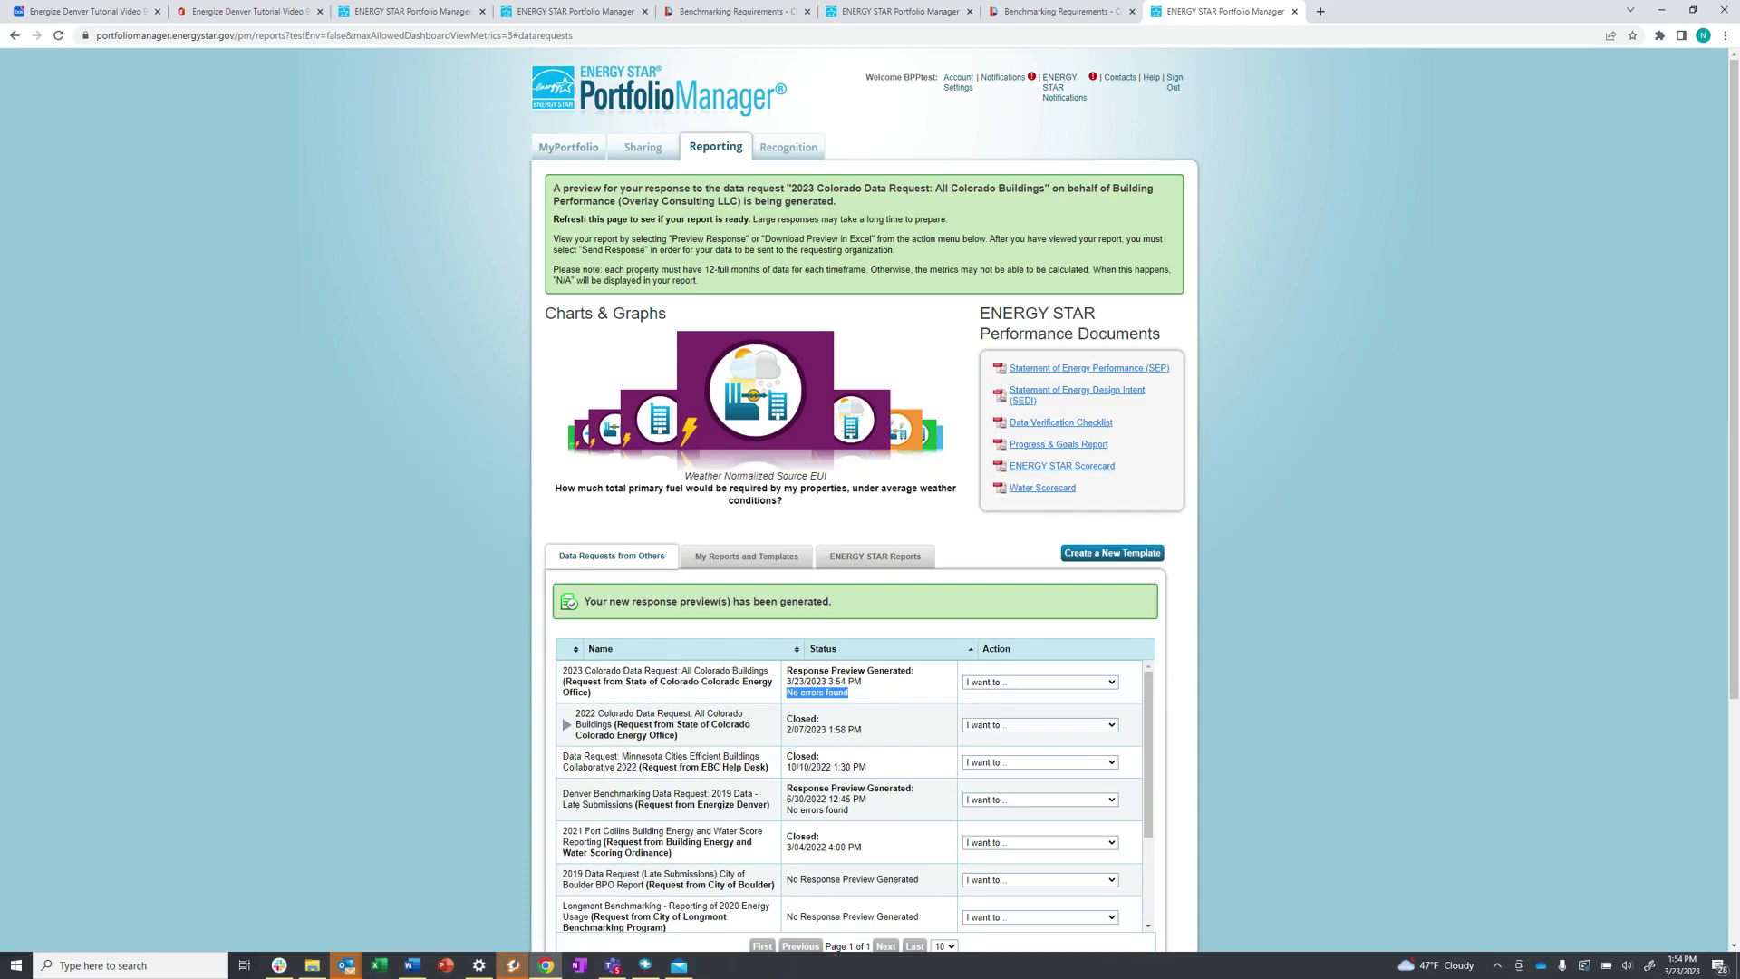
pyautogui.click(988, 682)
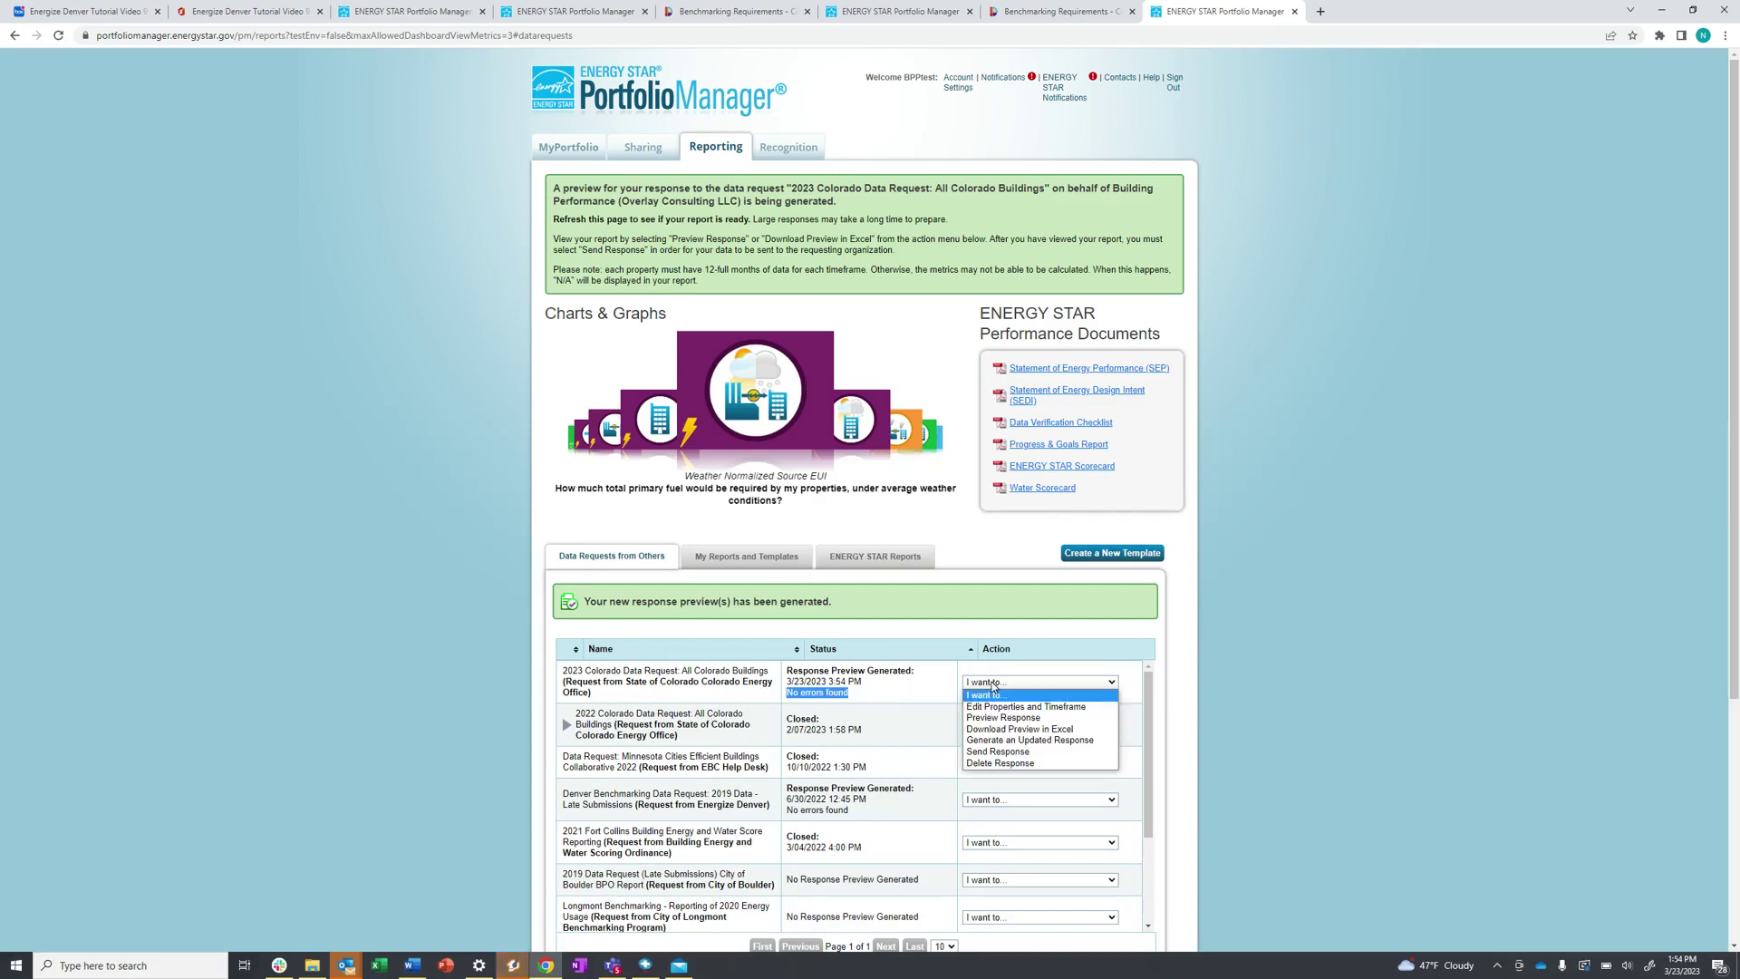
# Step: Start the Send Response form, leaving the extra confirmation email field empty
pyautogui.click(1003, 752)
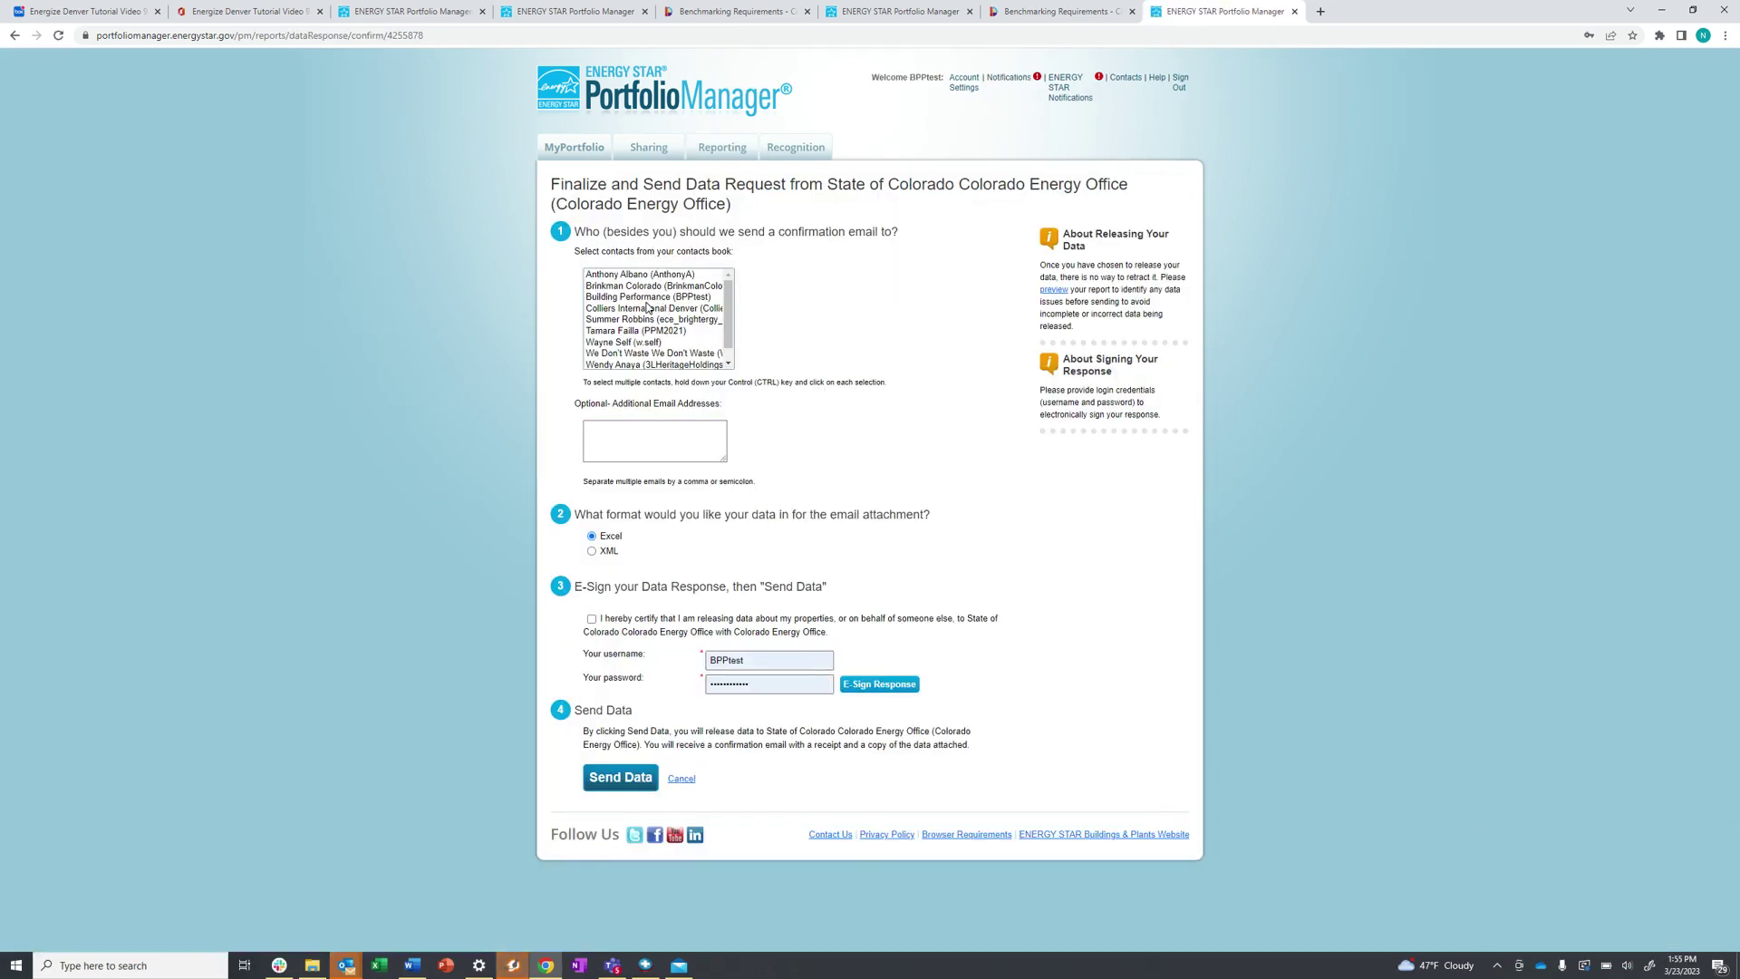
pyautogui.scroll(-1, 671, 310)
pyautogui.scroll(1, 657, 309)
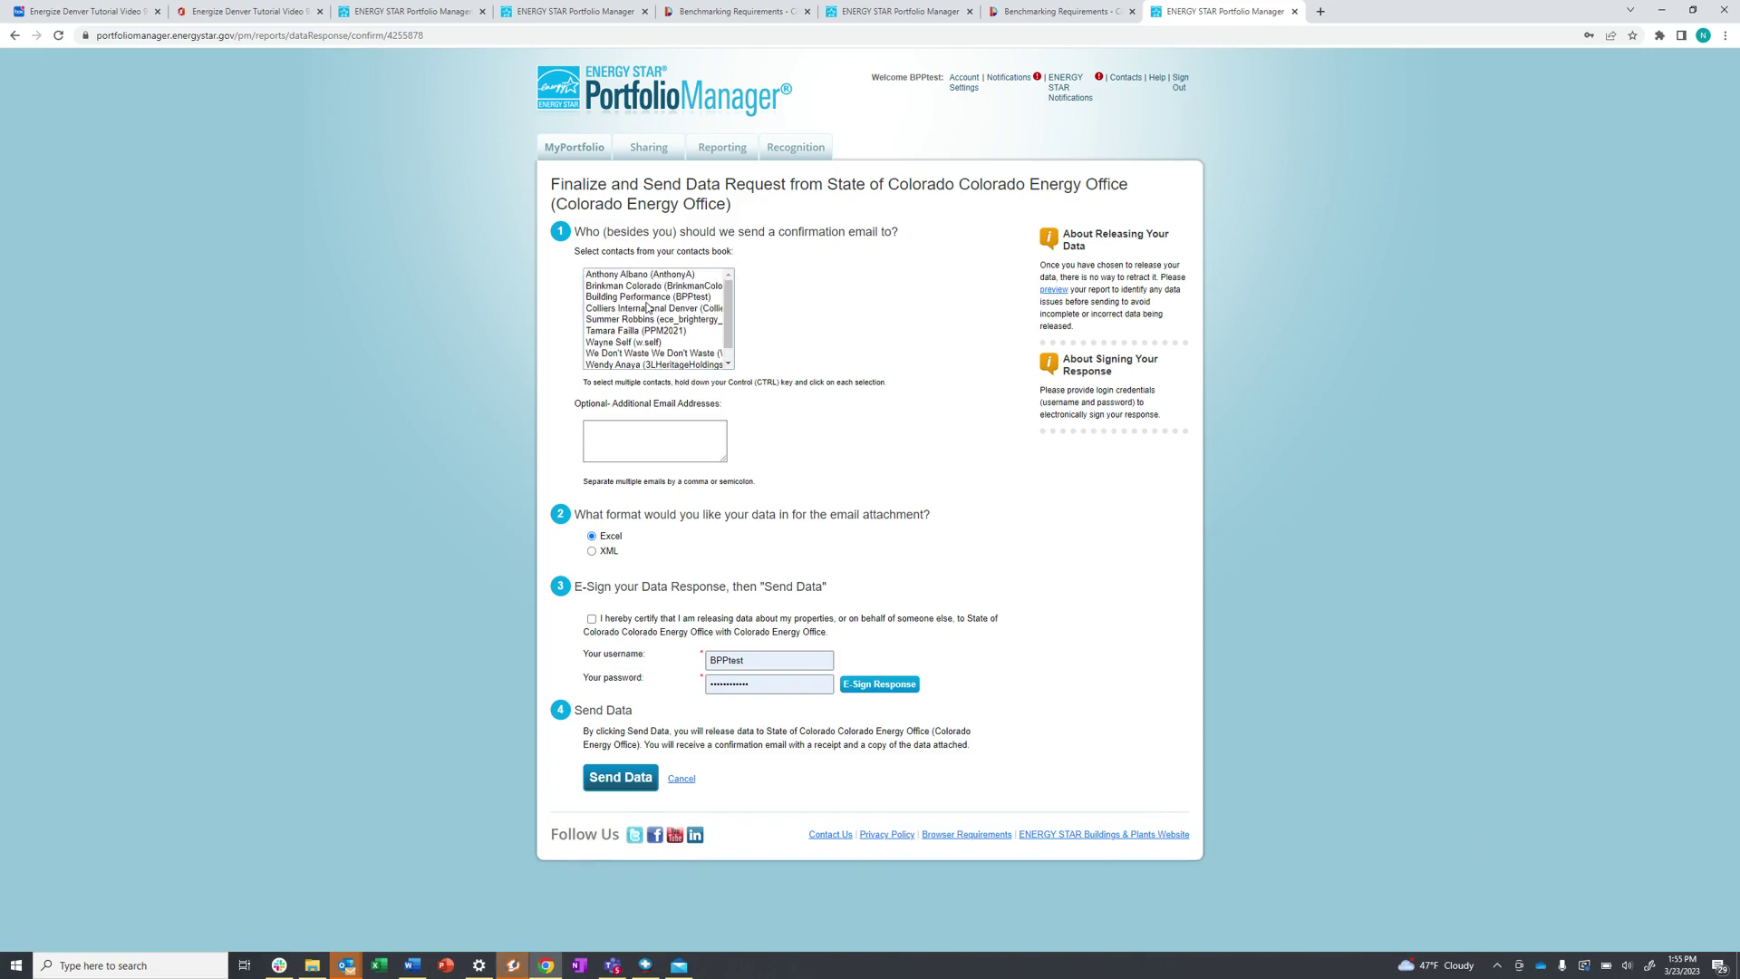
pyautogui.click(645, 404)
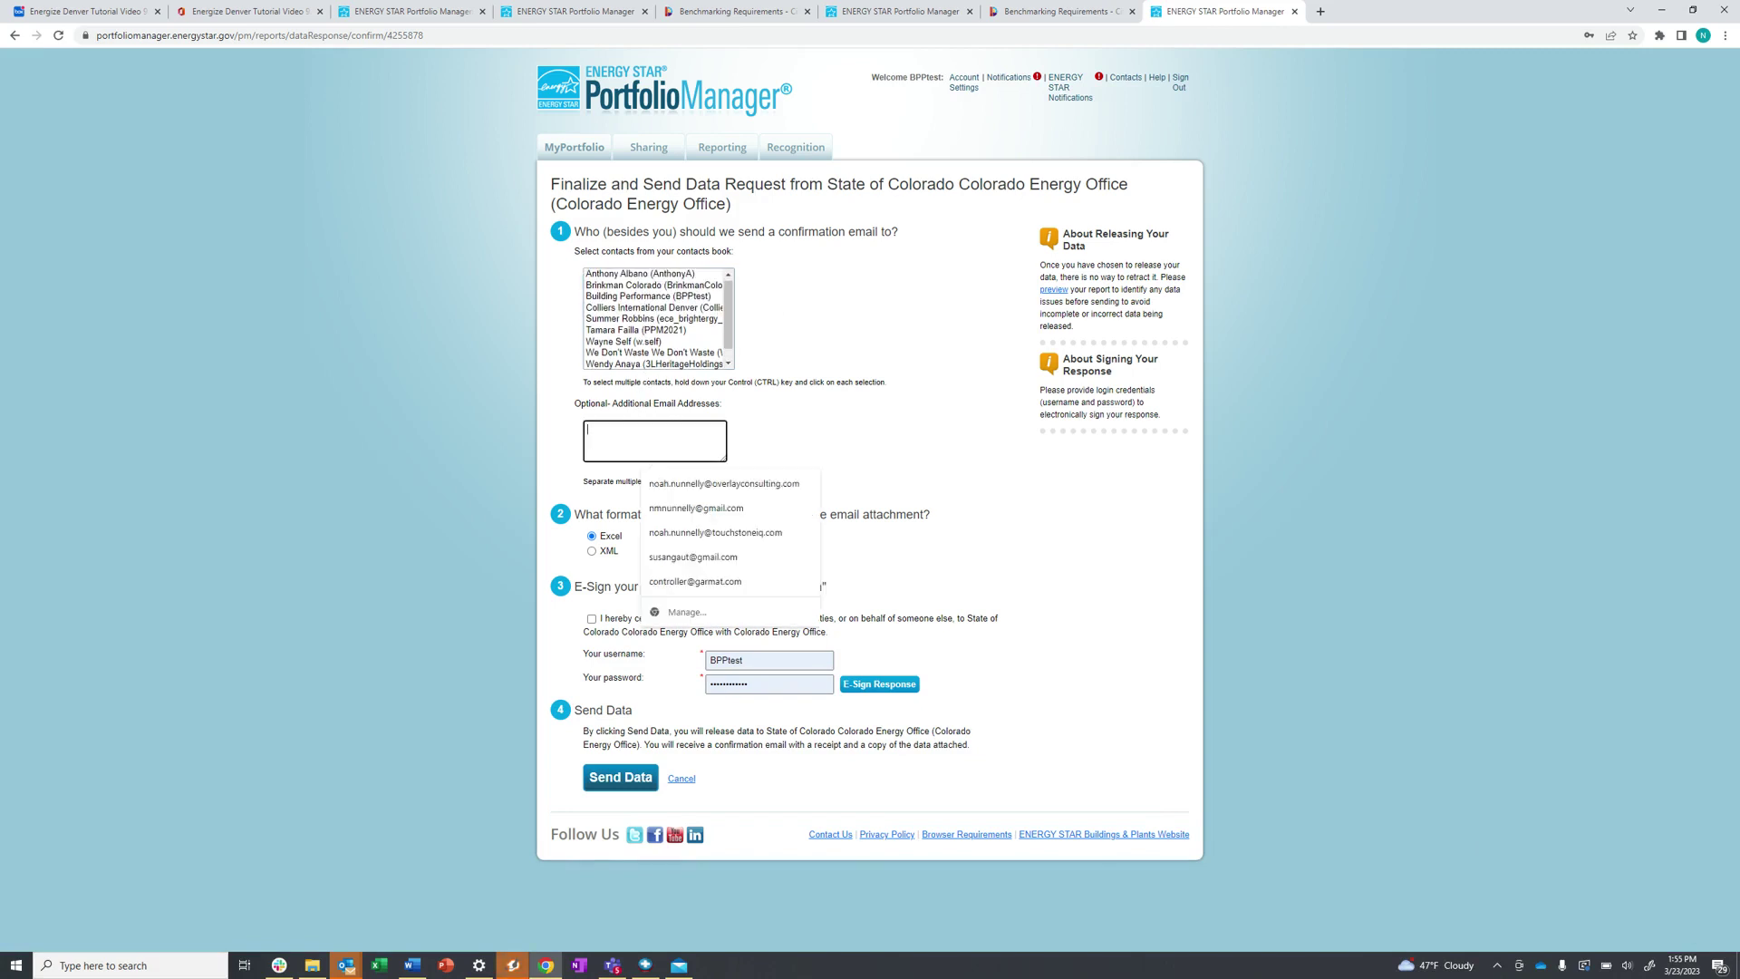
pyautogui.press('Escape')
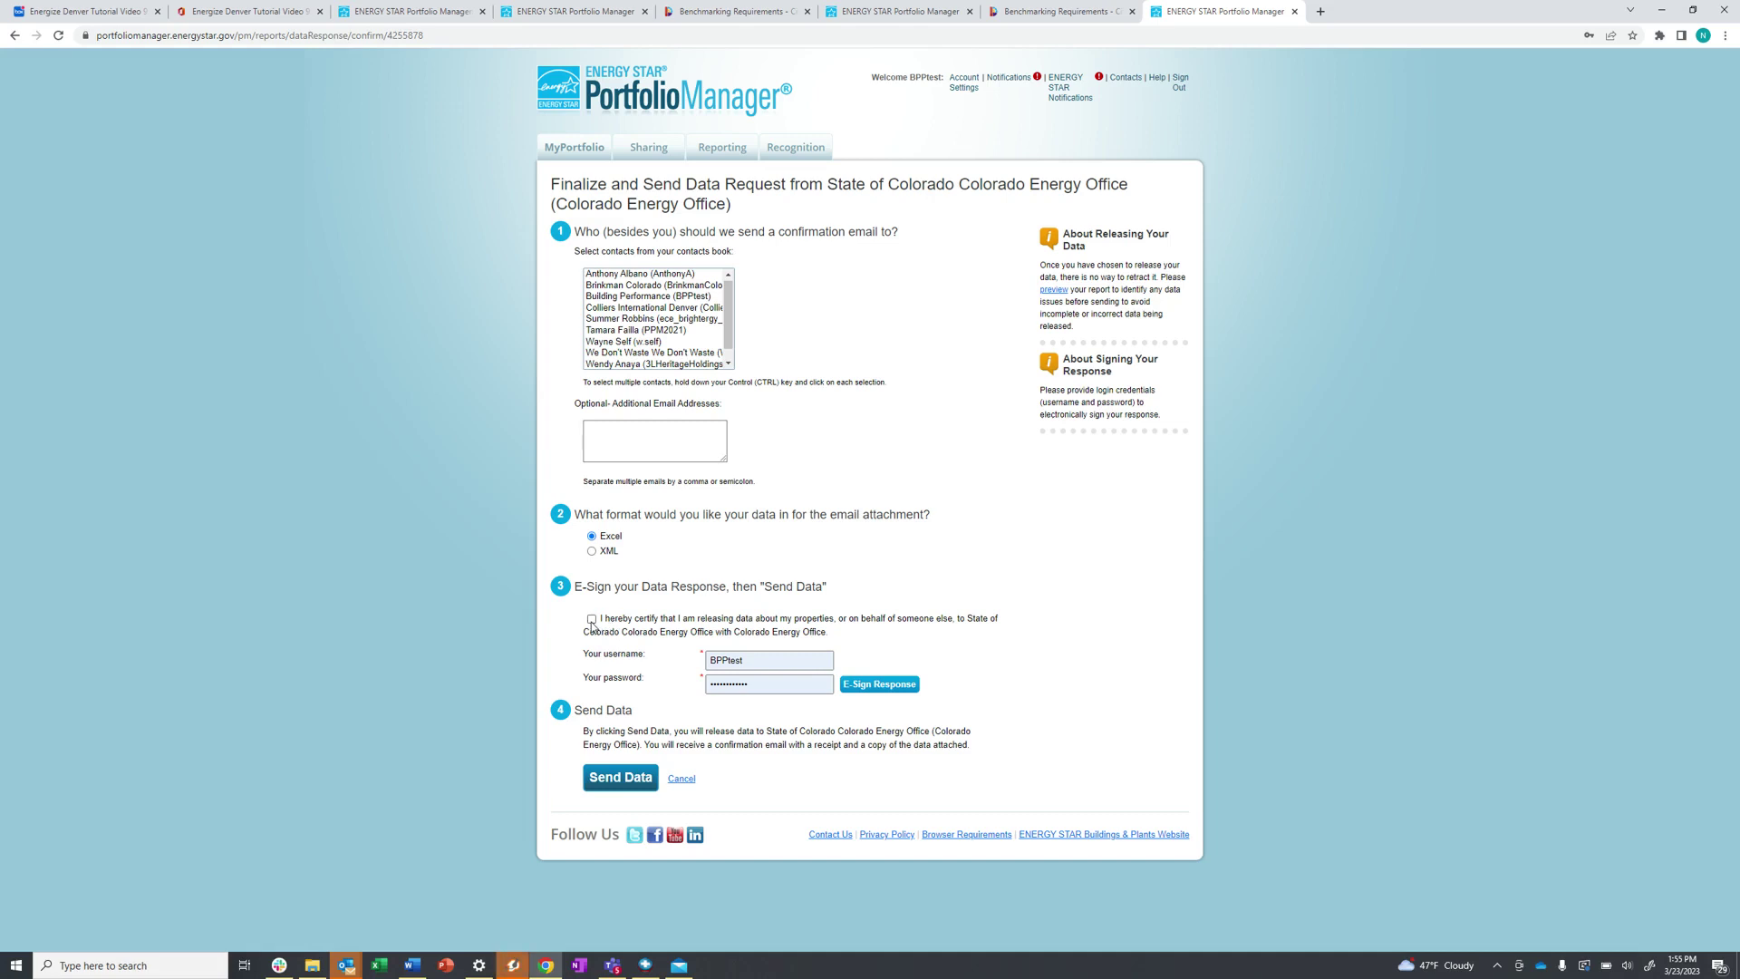
# Step: Certify the data release, e-sign, and confirm sending to the Colorado Energy Office
pyautogui.click(592, 621)
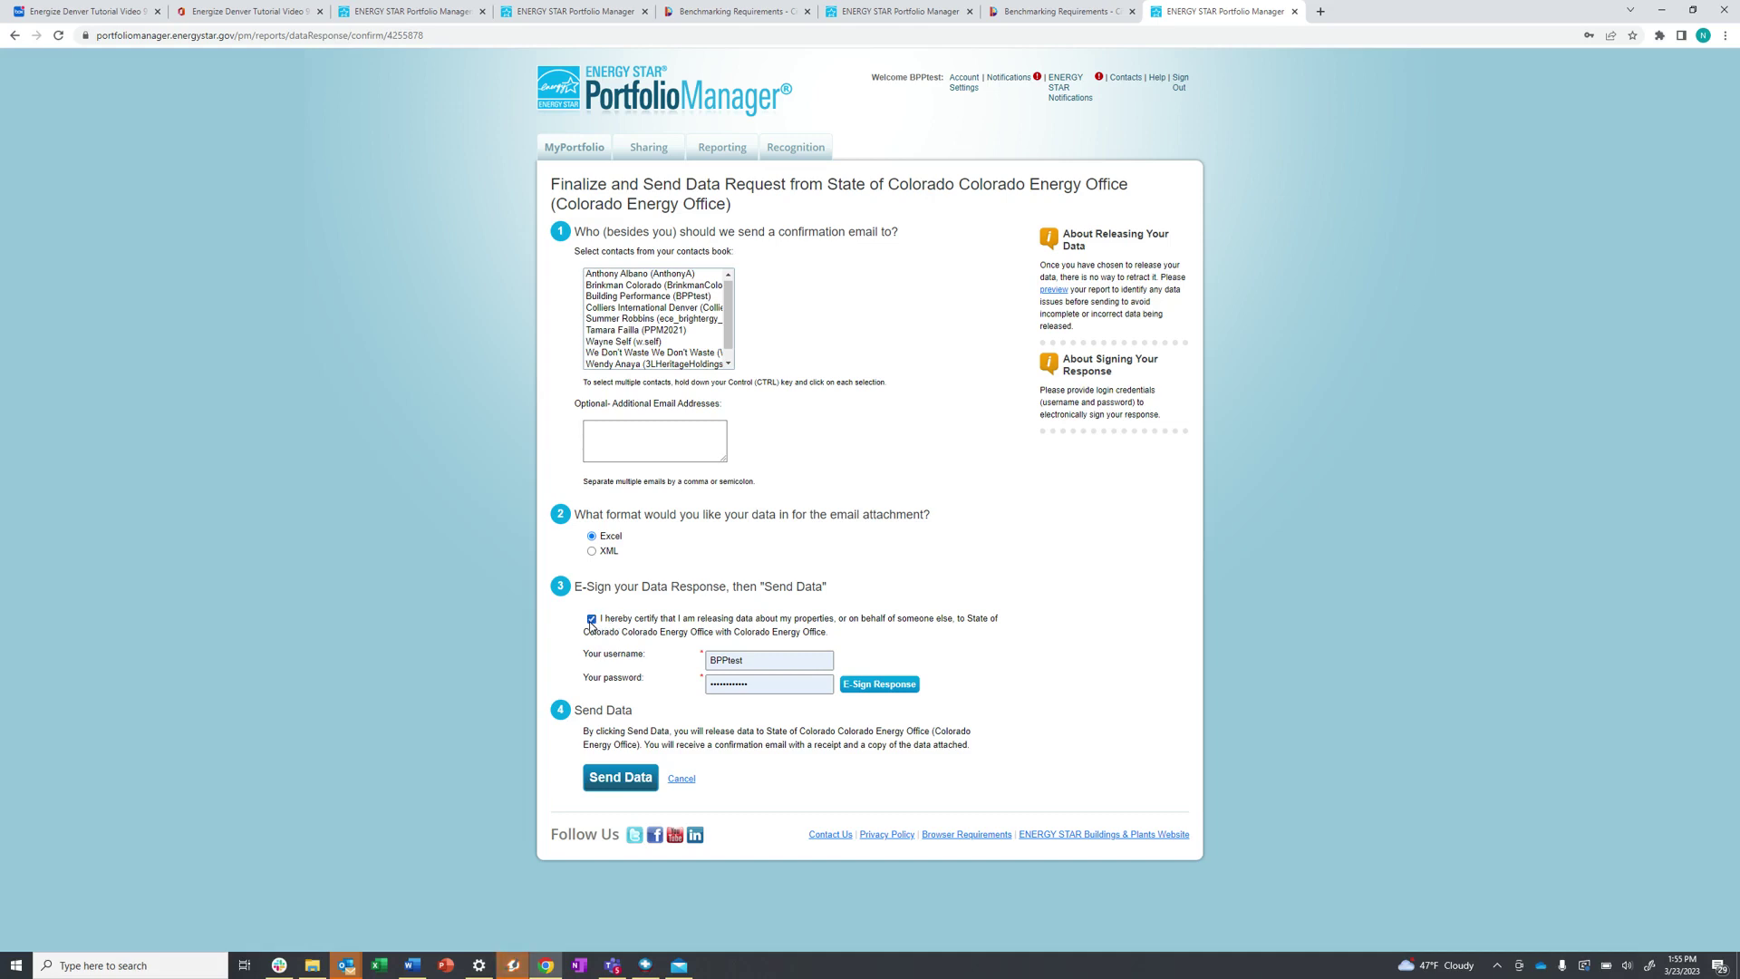
pyautogui.click(889, 686)
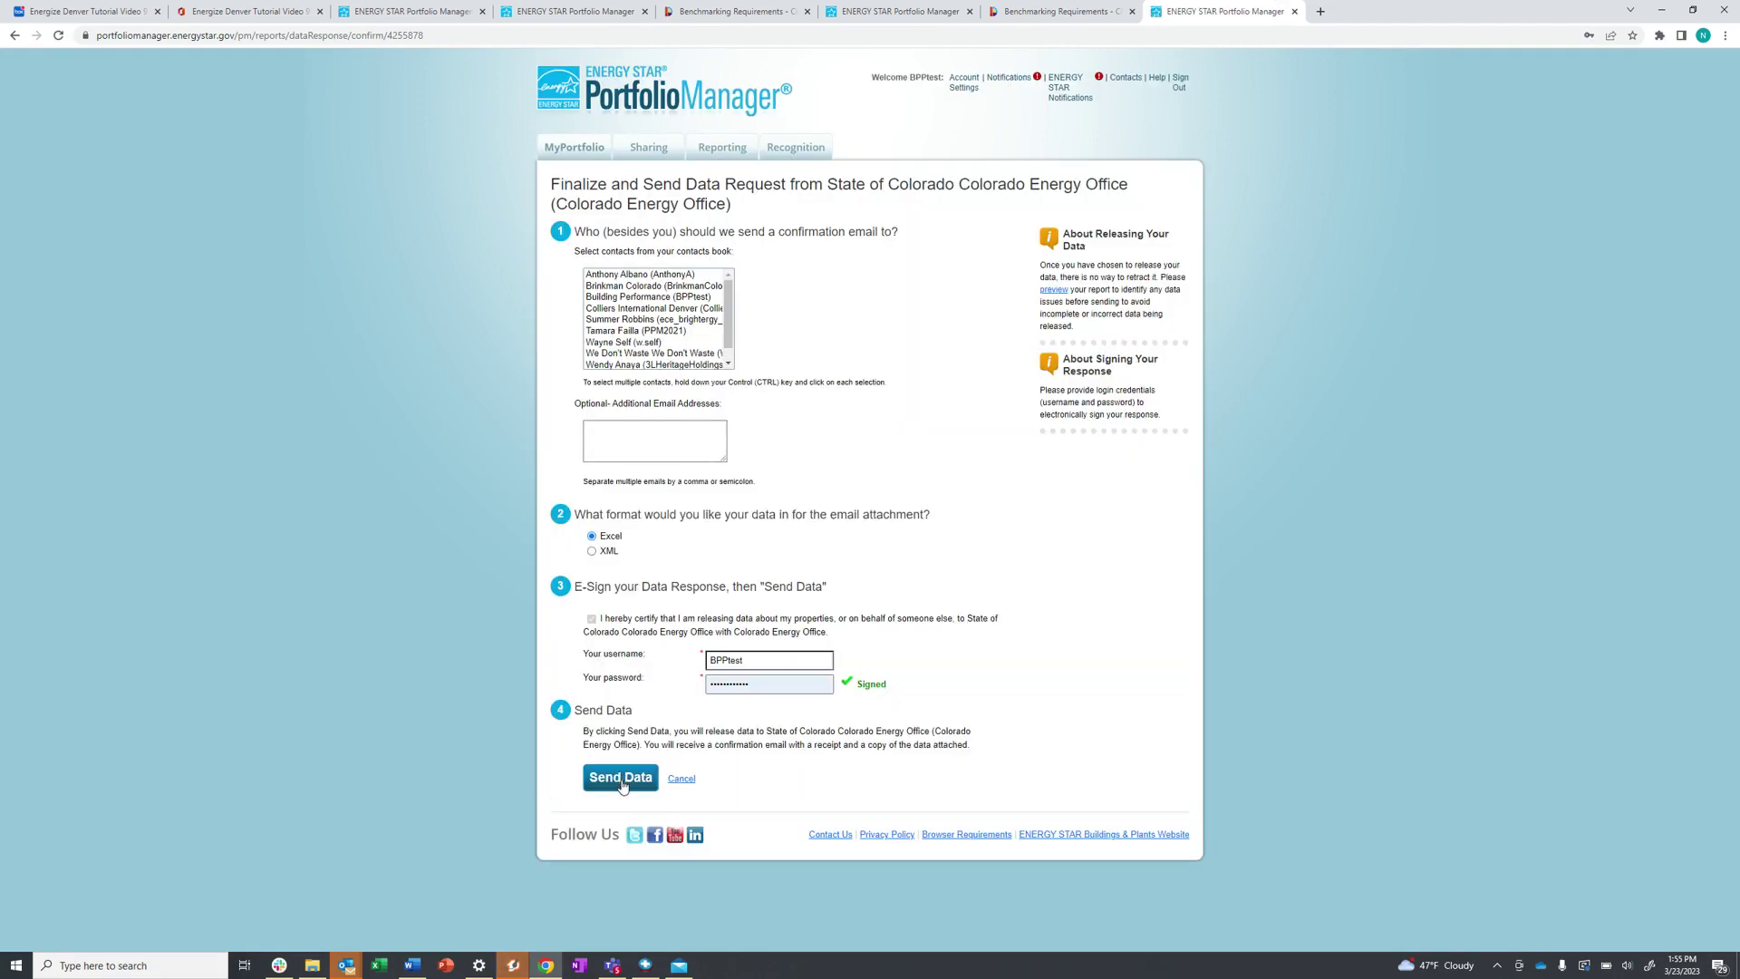
pyautogui.click(617, 778)
pyautogui.click(993, 546)
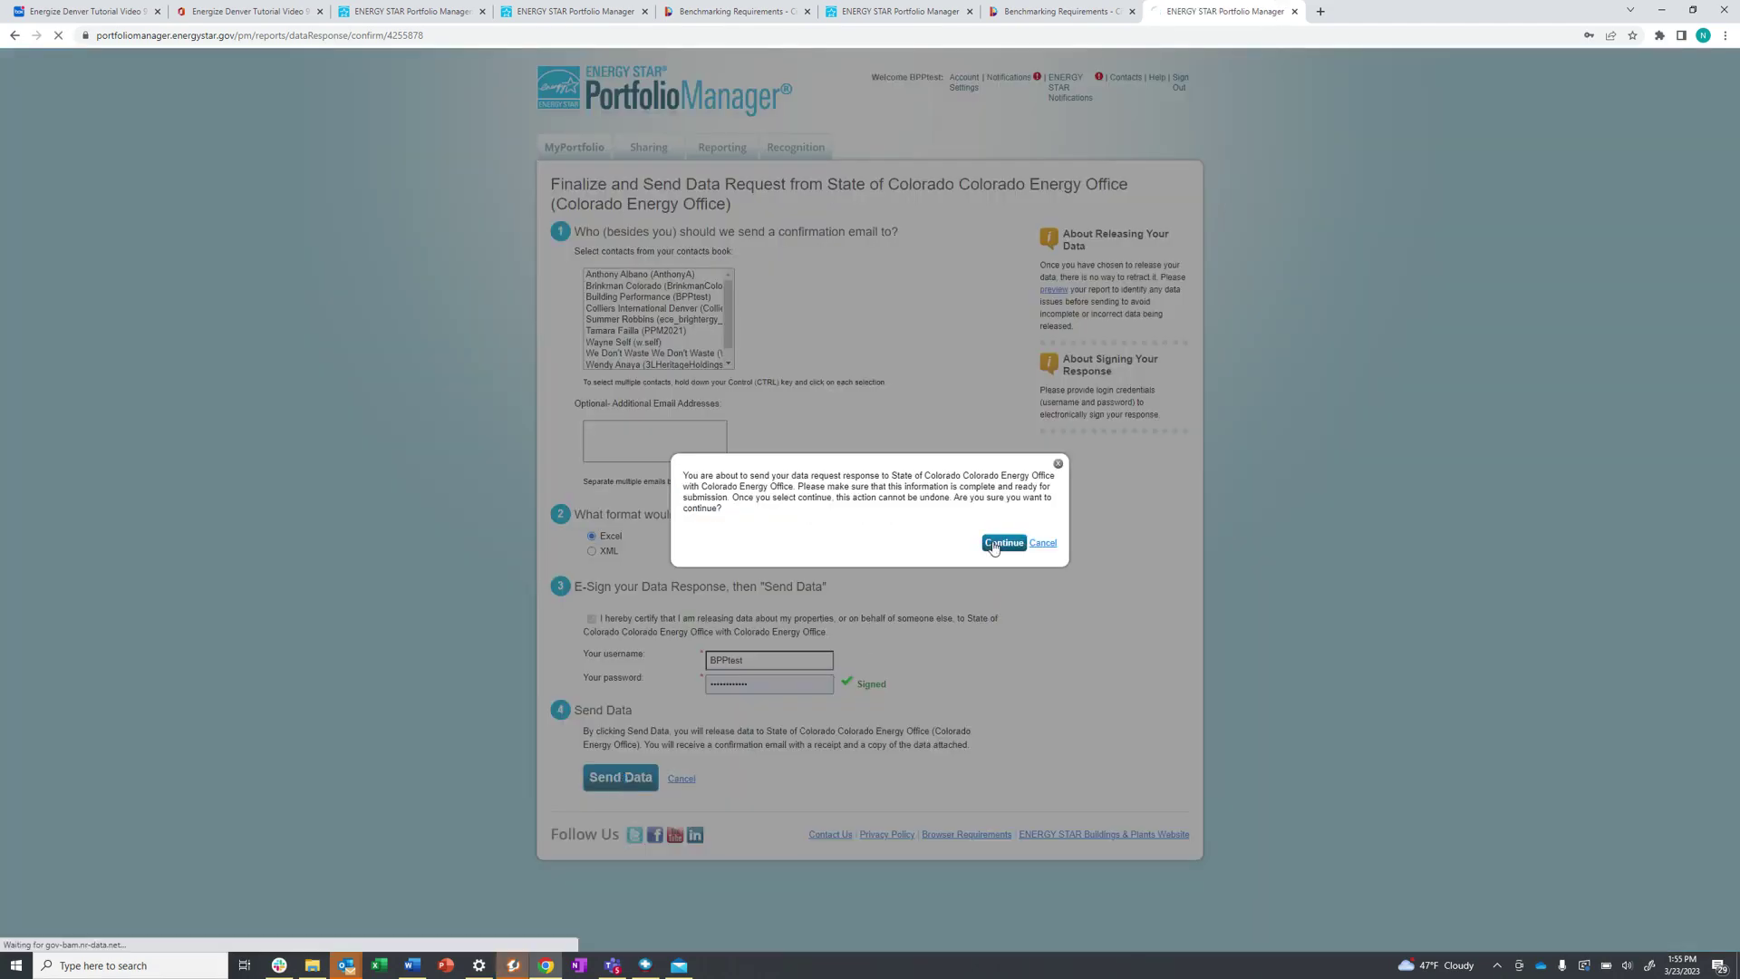